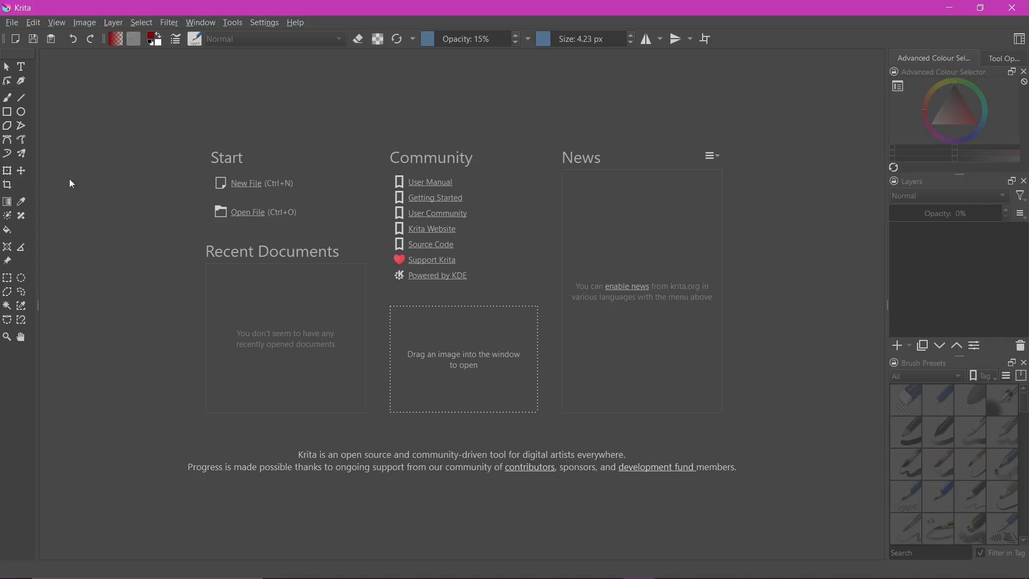
left_click(10, 24)
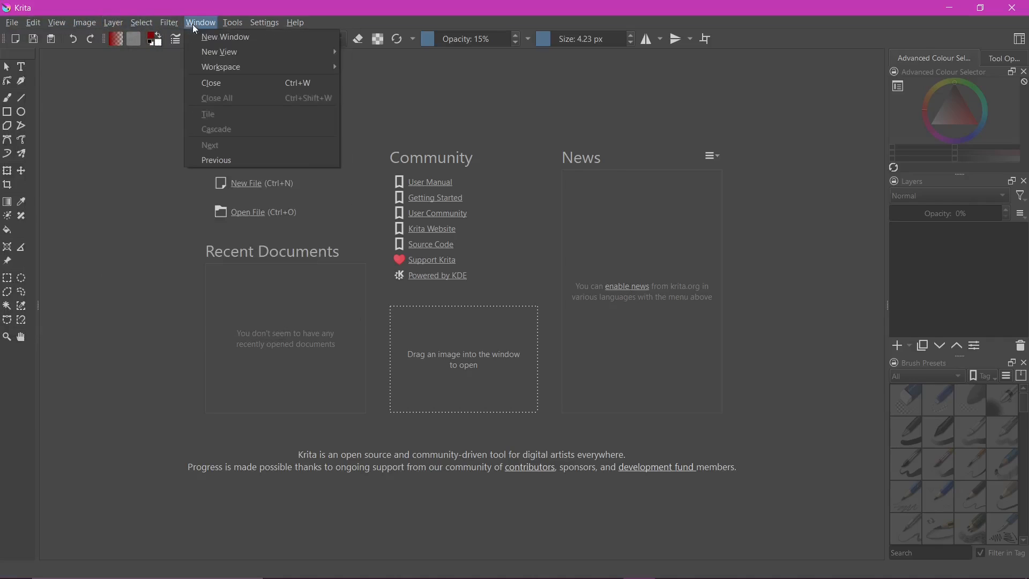
mouse_move(26, 27)
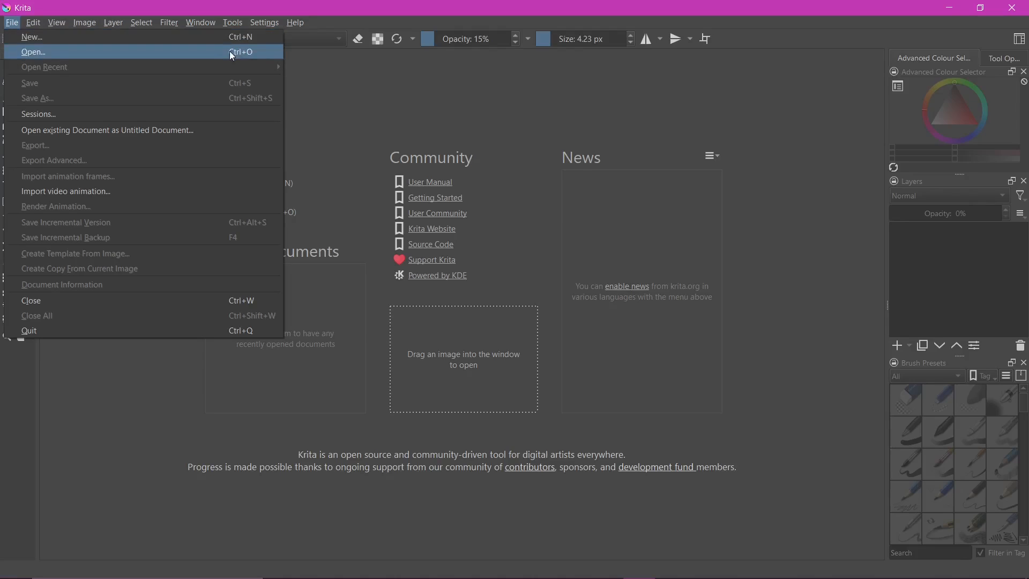
left_click(10, 24)
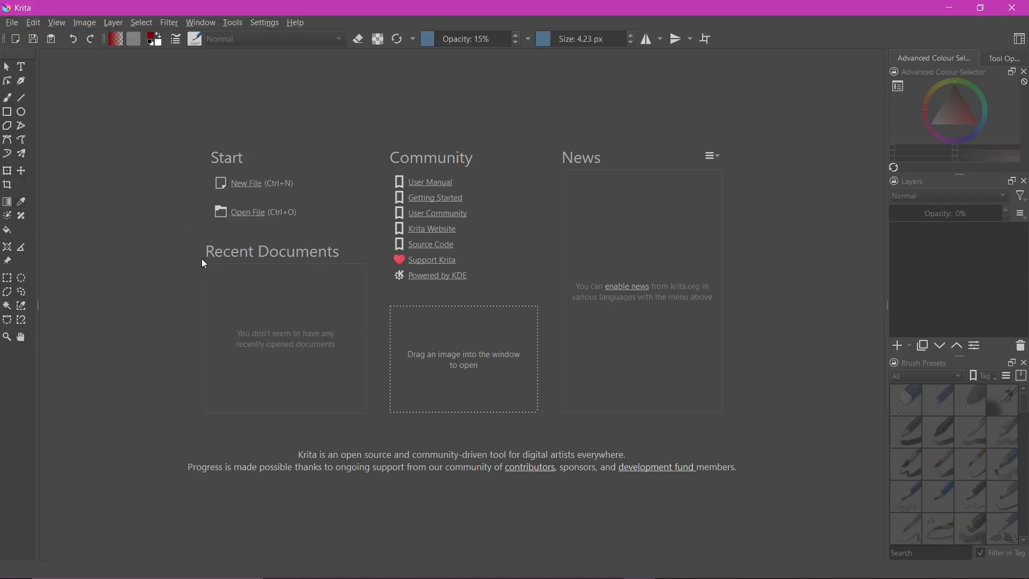
Create a new custom document of 4960 × 3508 px at 300 pixels/inch in RGB/Alpha, 8-bit integer/channel
left_click(12, 23)
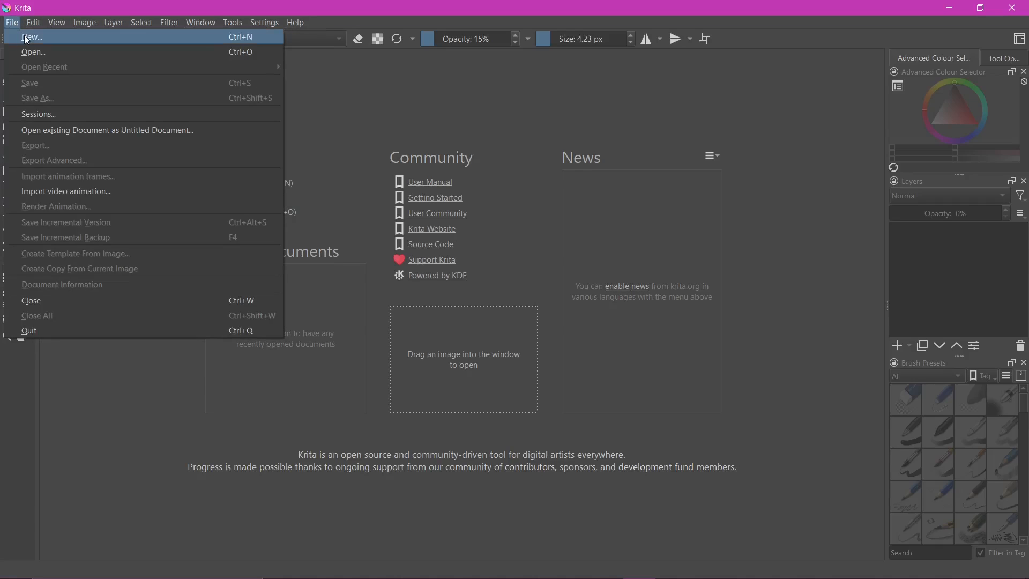
left_click(26, 38)
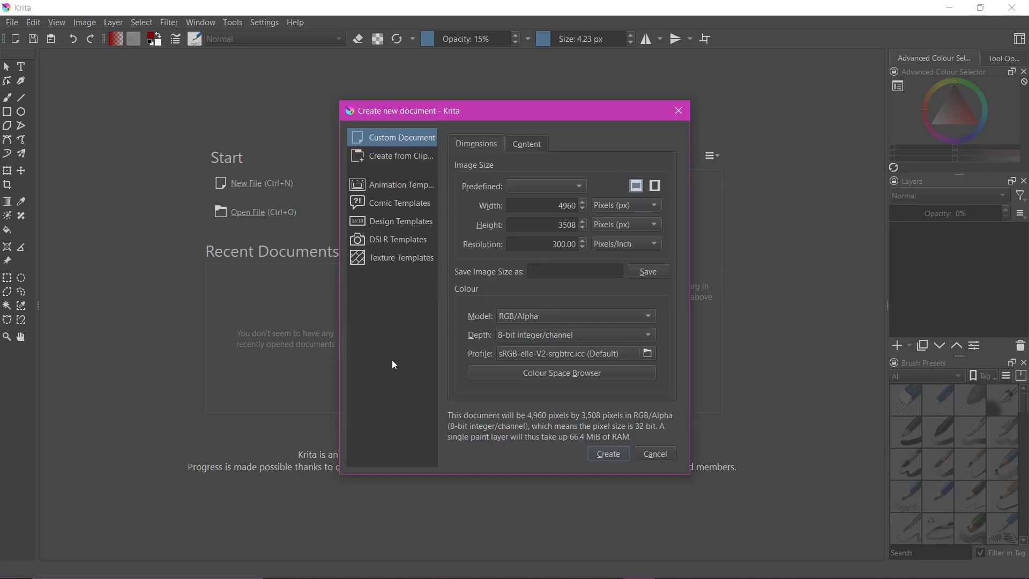
left_click(609, 455)
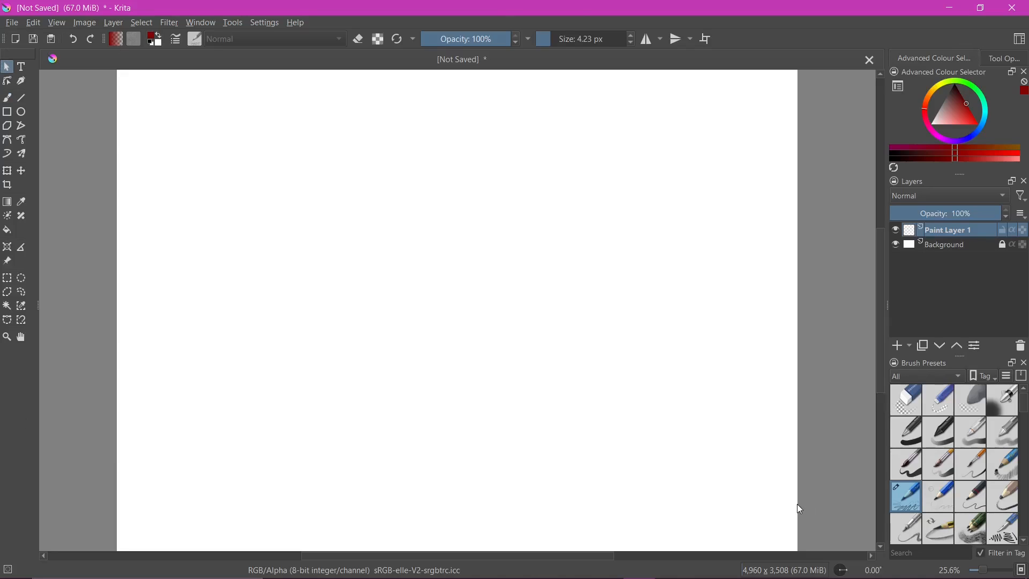
left_click(12, 23)
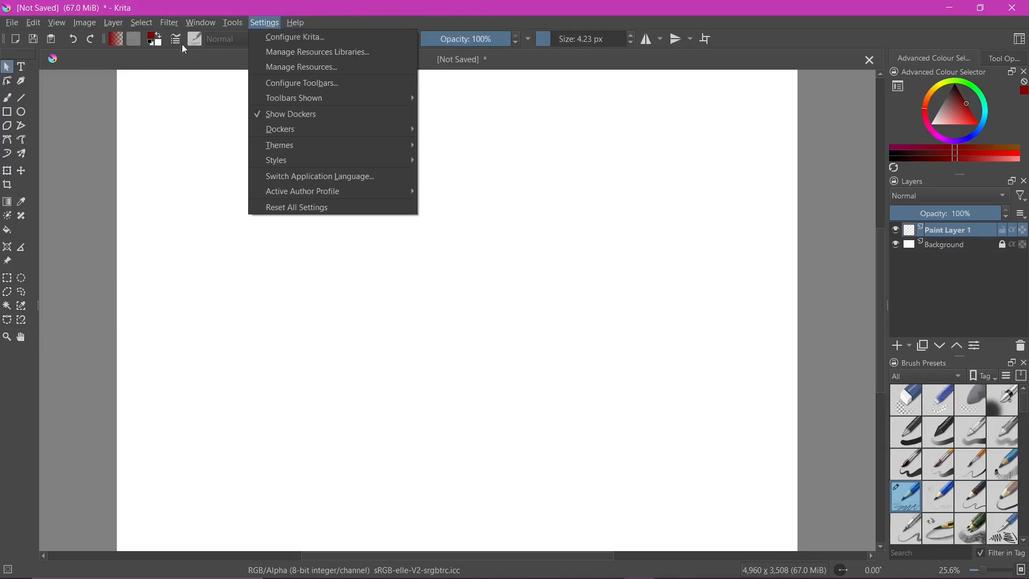
left_click(125, 68)
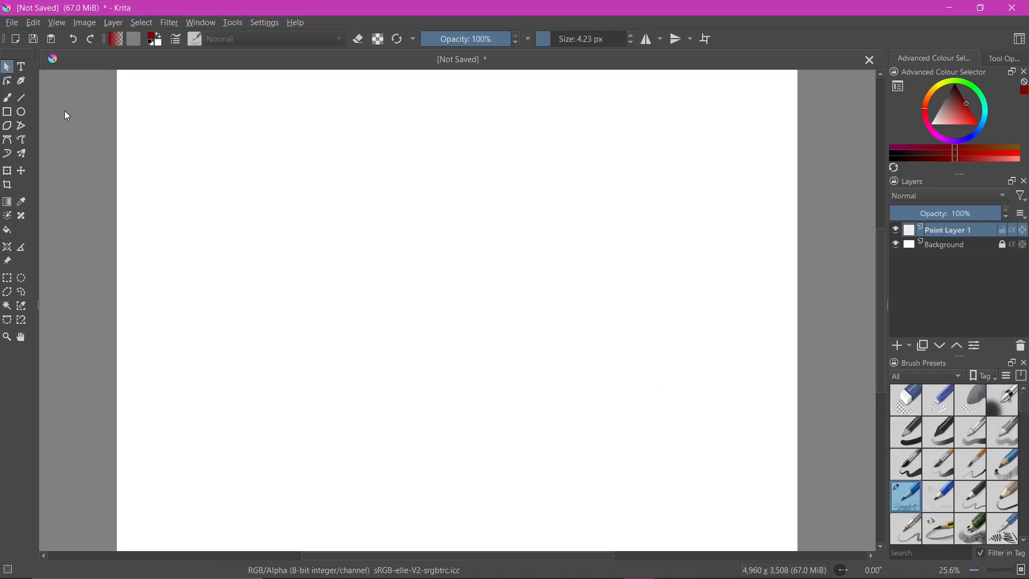
Look through the available workspaces and switch the layout to the Animation workspace
left_click(1024, 43)
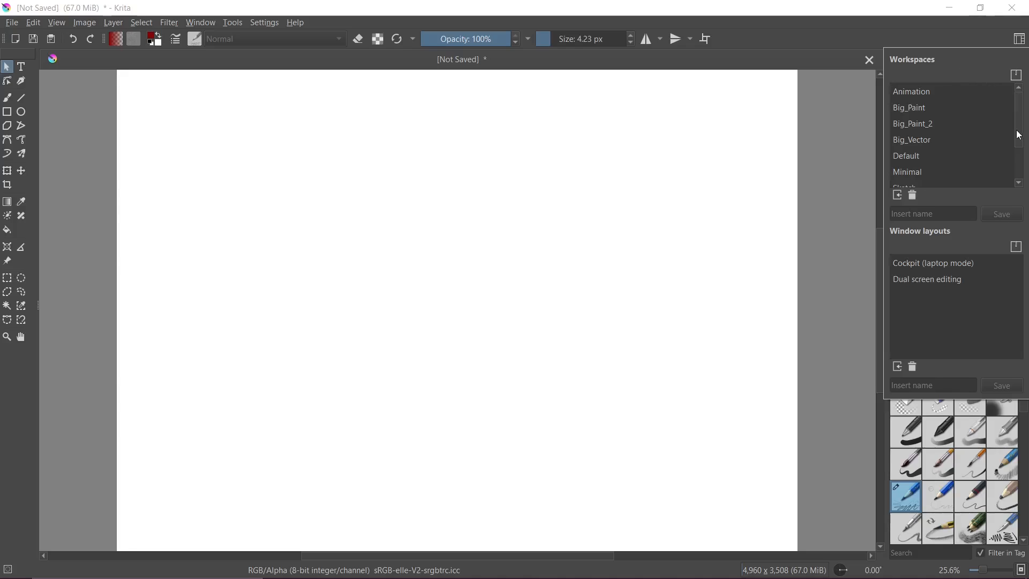
mouse_move(1018, 116)
left_mouse_down()
mouse_move(1018, 166)
mouse_move(1018, 99)
left_mouse_up()
mouse_move(906, 93)
mouse_move(913, 147)
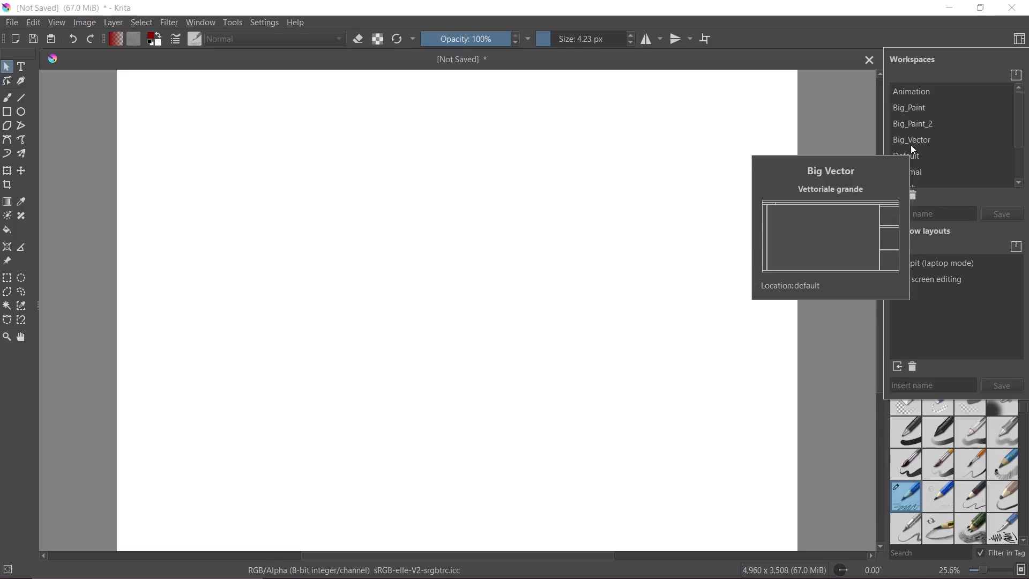
left_click(919, 97)
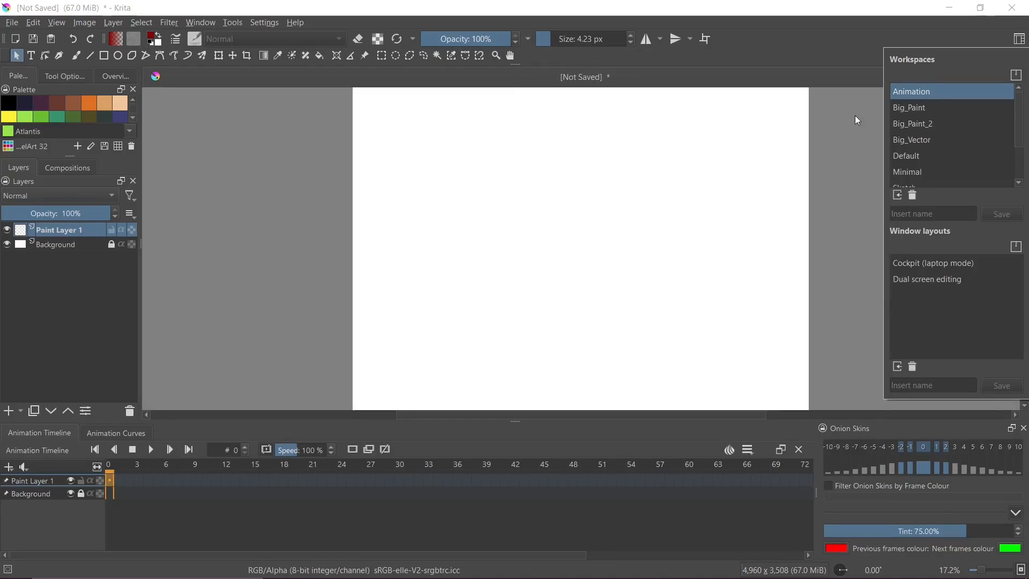
left_click(868, 130)
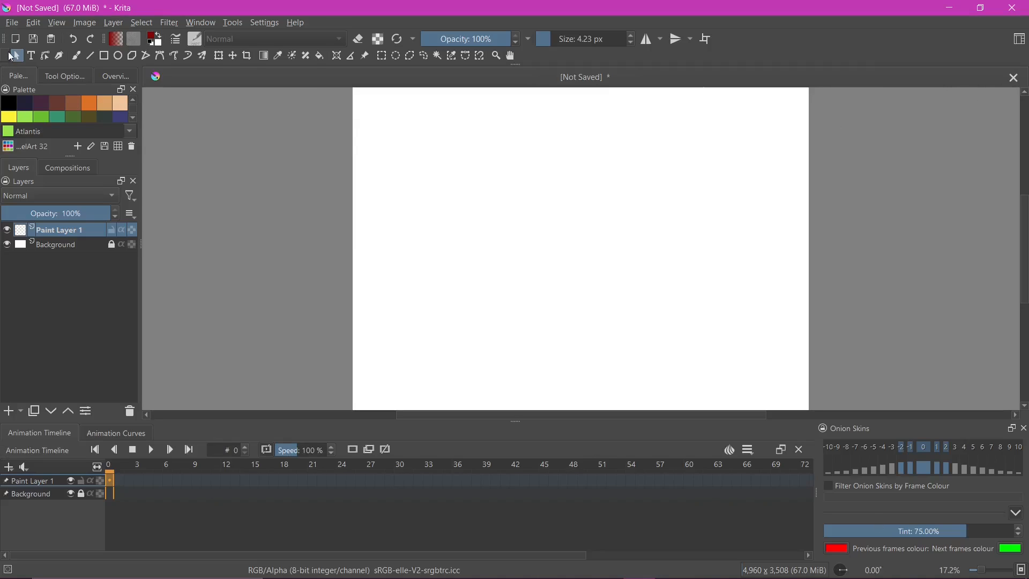
left_click(58, 23)
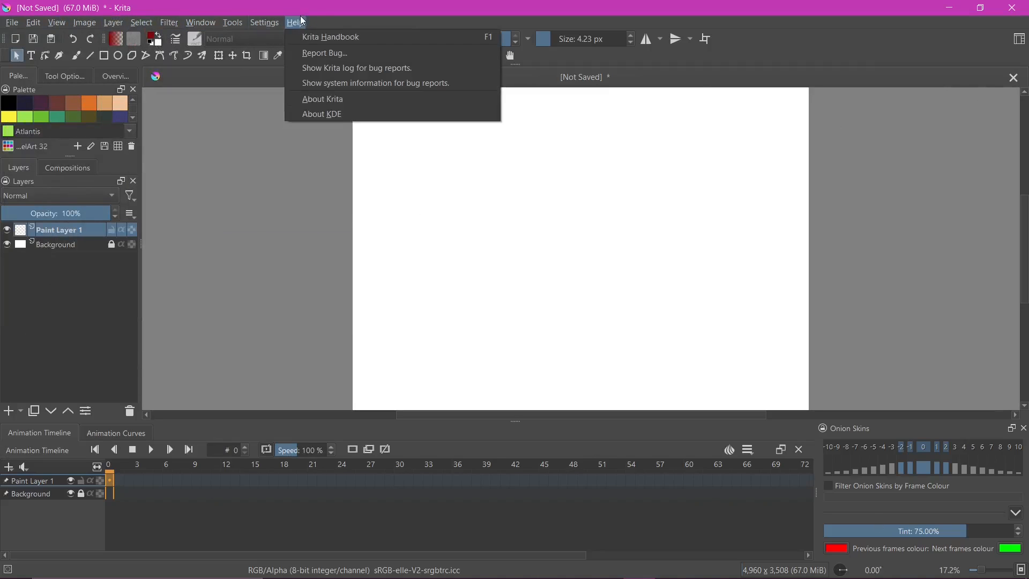
left_click(10, 25)
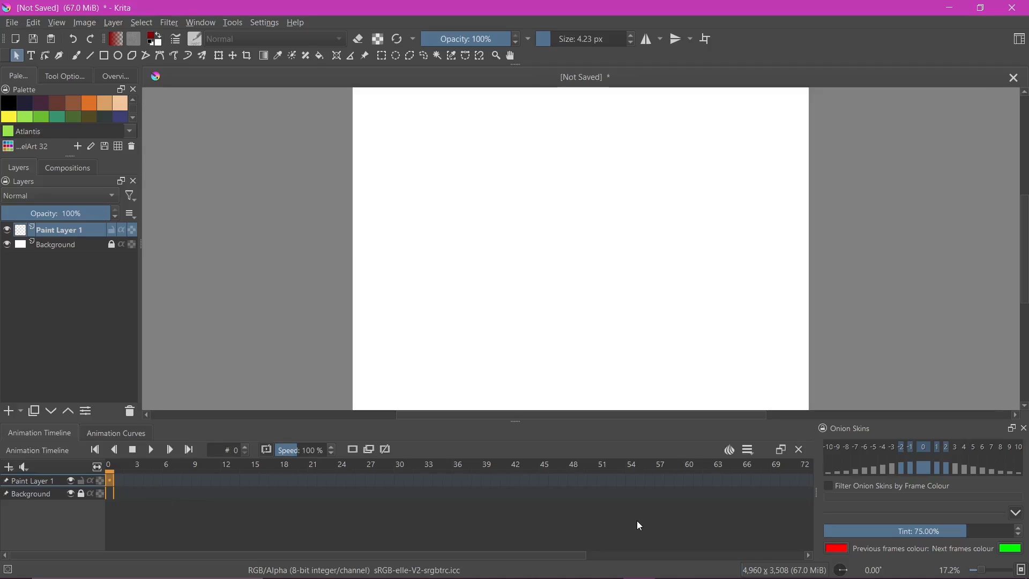
Try out the Big_Paint workspace, followed by the Minimal workspace
left_click(1020, 40)
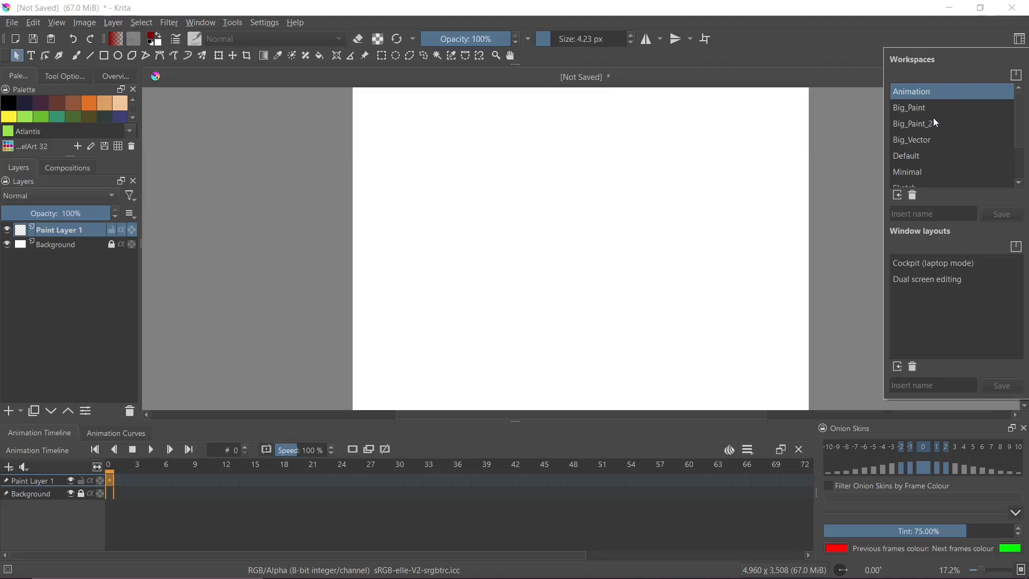
left_click(909, 113)
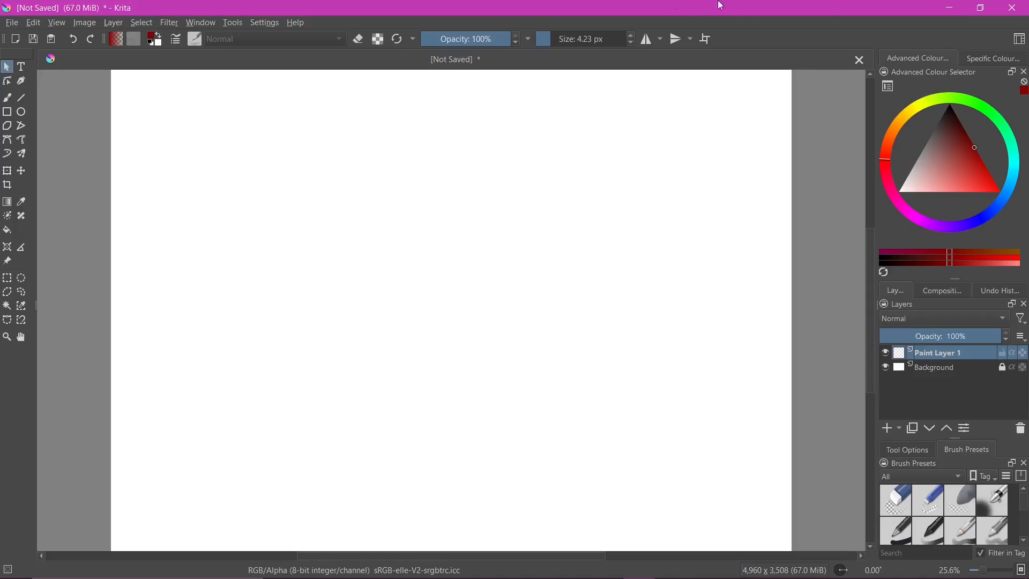
left_click(1020, 42)
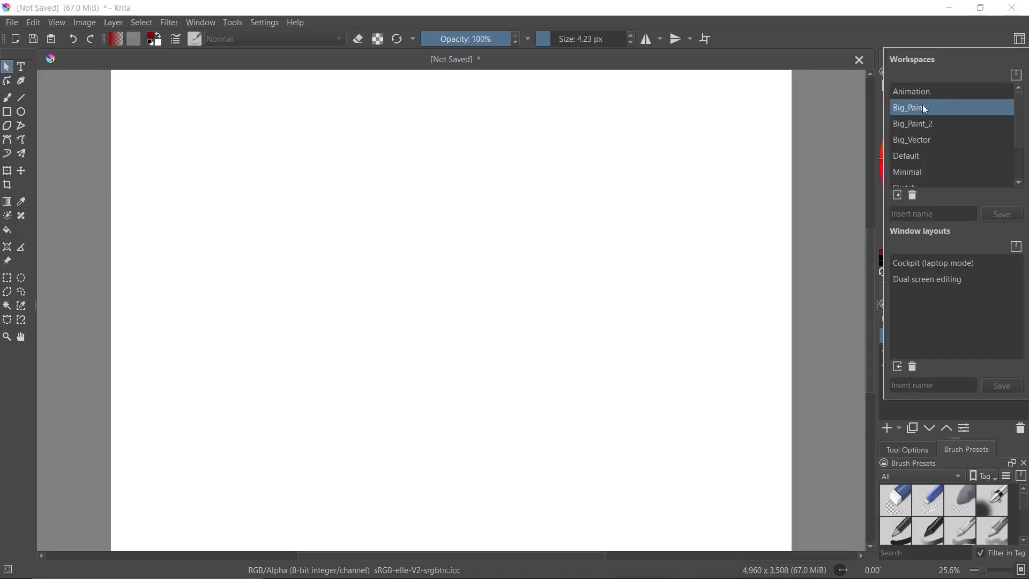
left_click(897, 175)
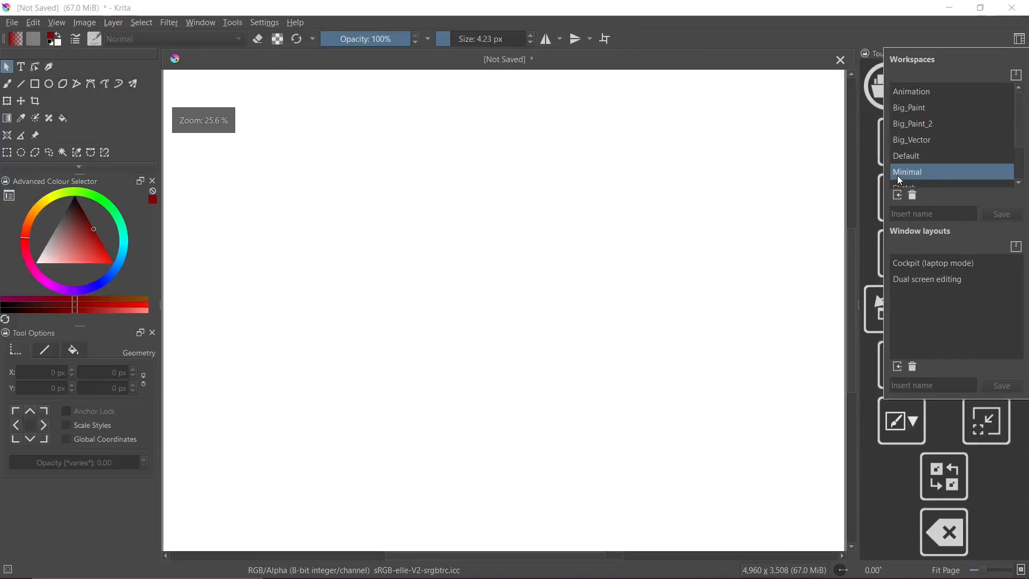
left_click(770, 68)
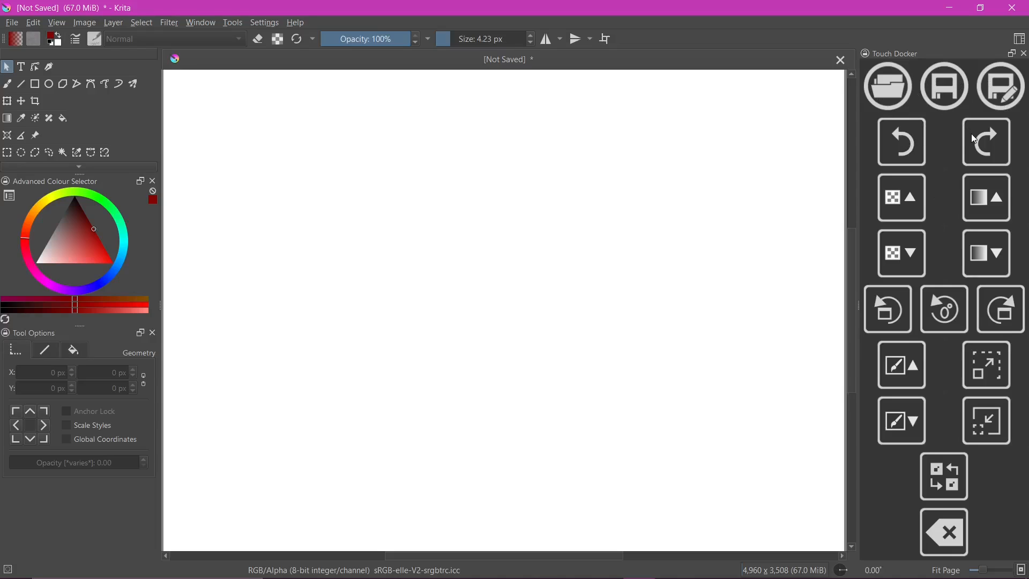
Rotate the canvas view 15° counter-clockwise with the Touch Docker and rotate it back to 0°
left_click(893, 313)
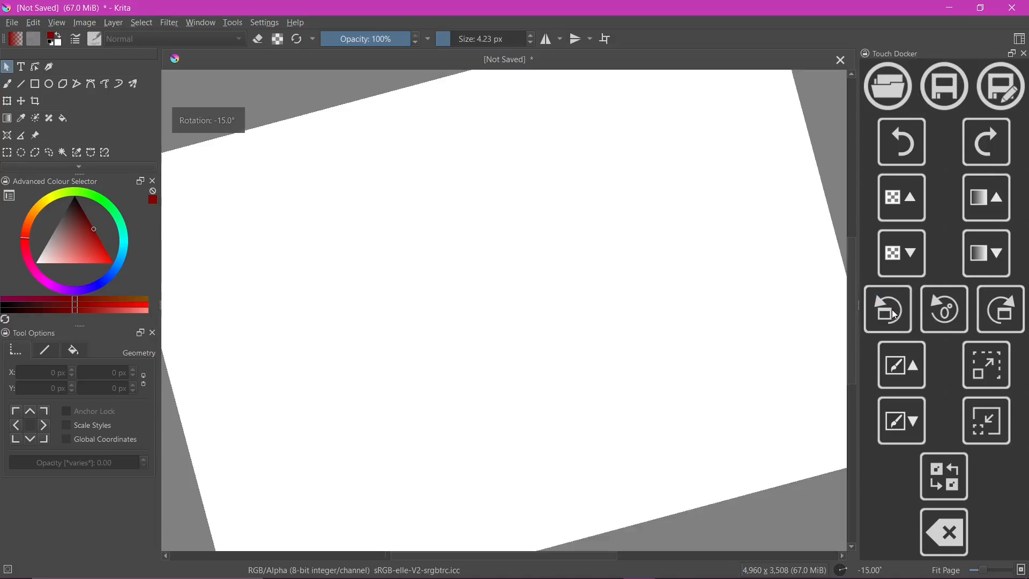
left_click(1010, 312)
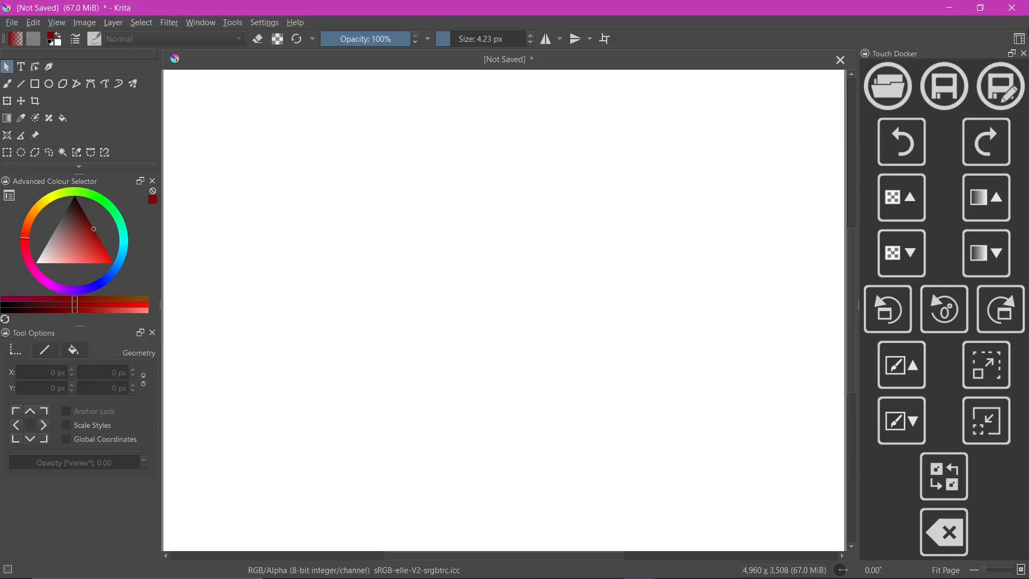
Switch to the Default workspace and dock the toolbox above the canvas, shrunk to a single row of tools
left_click(1021, 40)
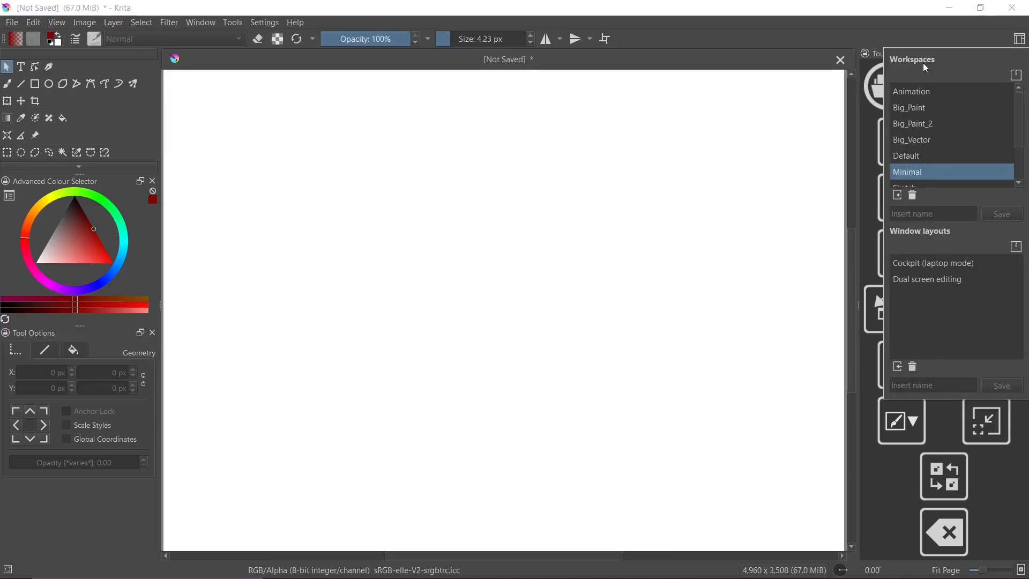
left_click(906, 156)
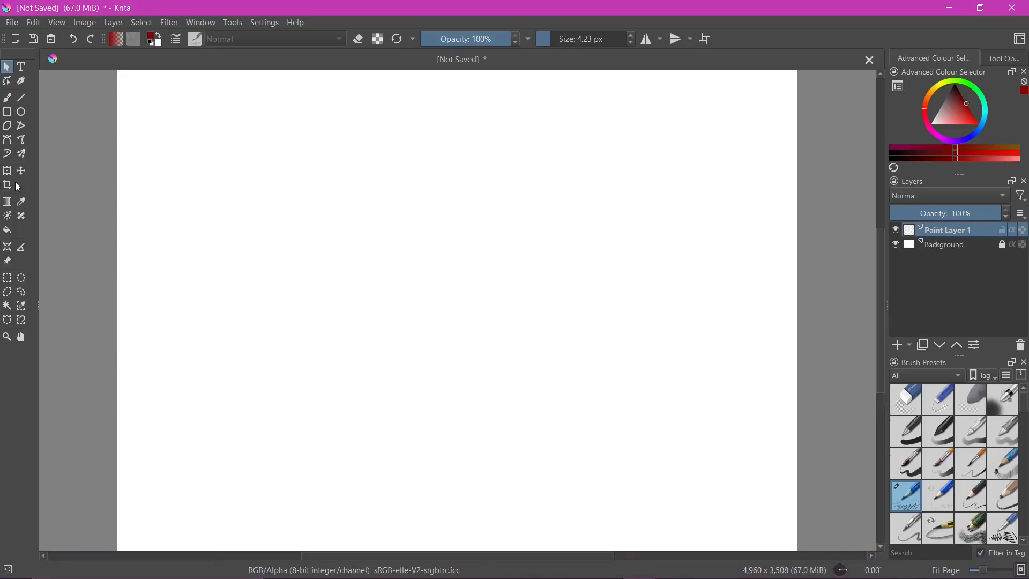
left_click_drag(11, 54, 129, 54)
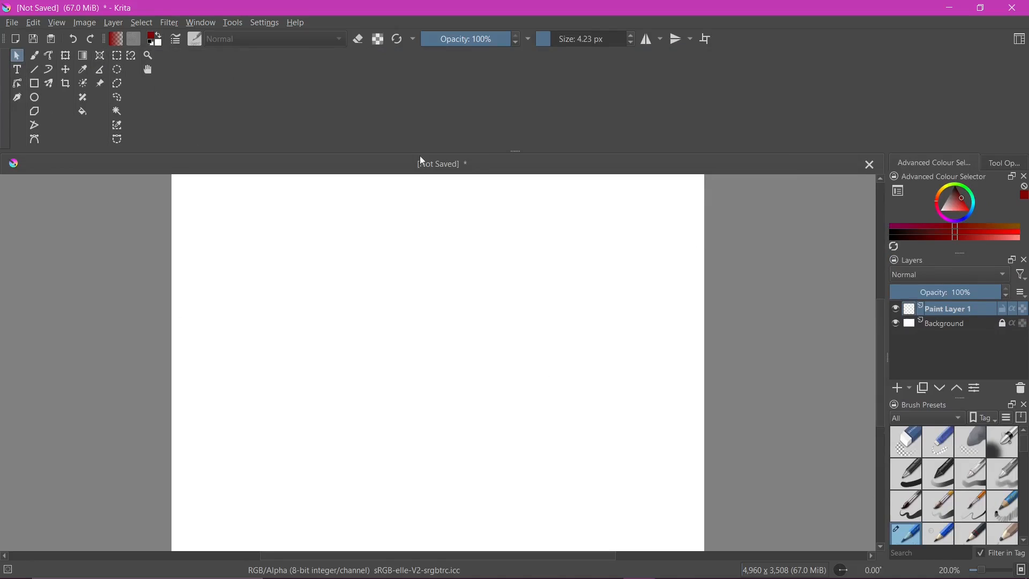
left_click_drag(280, 150, 284, 65)
Dock the Advanced Colour Selector on the left side of the canvas and widen it so the colour wheel is enlarged
left_click_drag(925, 83, 30, 86)
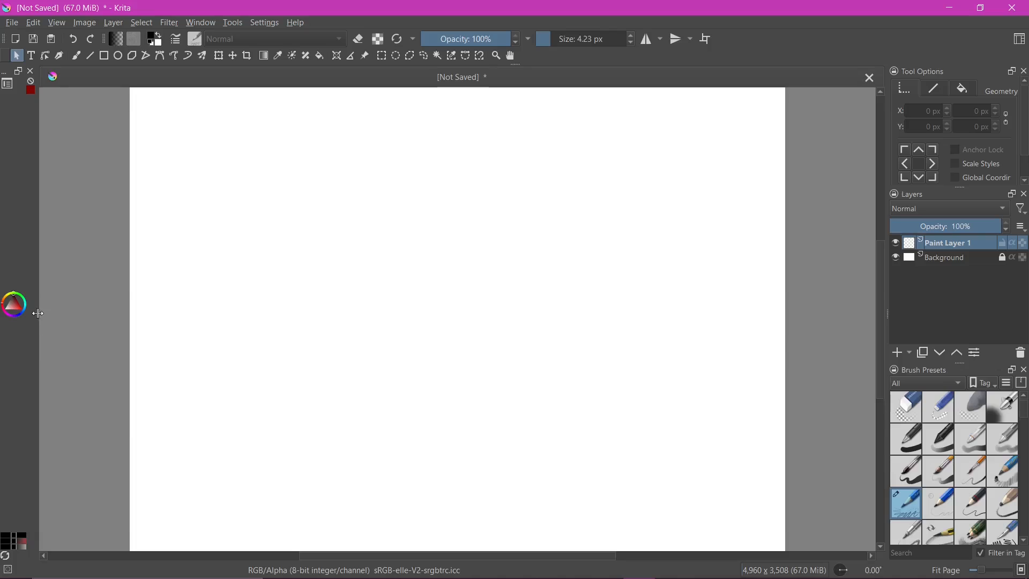
left_click_drag(38, 313, 146, 344)
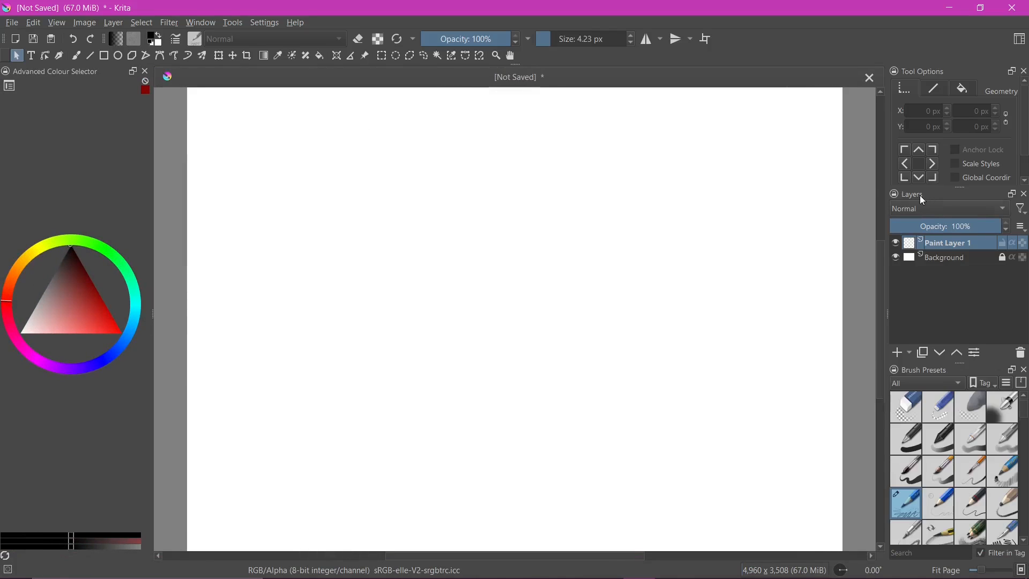
Dock the Layers docker below the canvas across the full width and reduce its height
left_click_drag(923, 201, 435, 543)
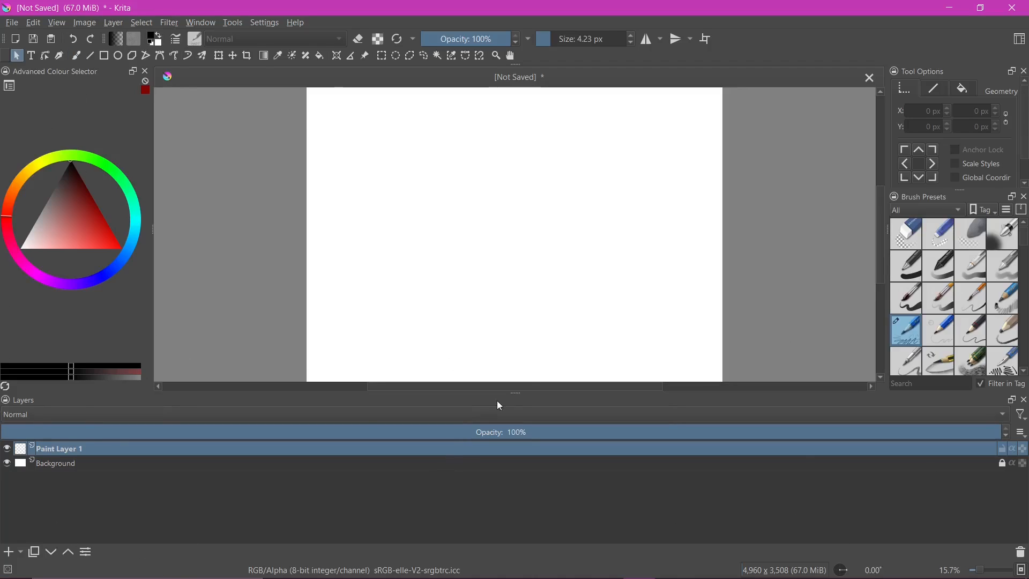
left_click_drag(516, 396, 517, 466)
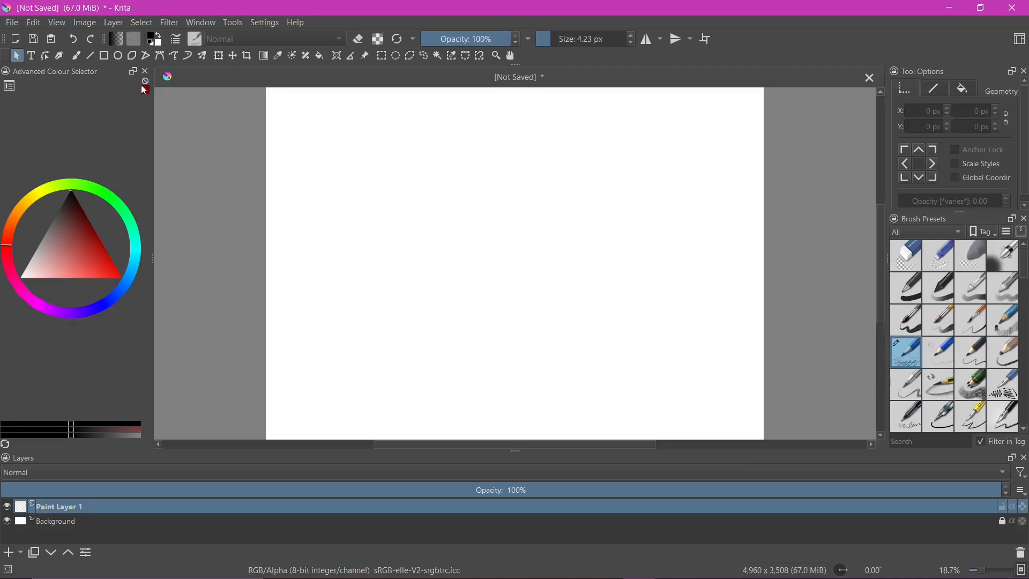
Save the customised docker layout as a new workspace named "example"
left_click(1020, 42)
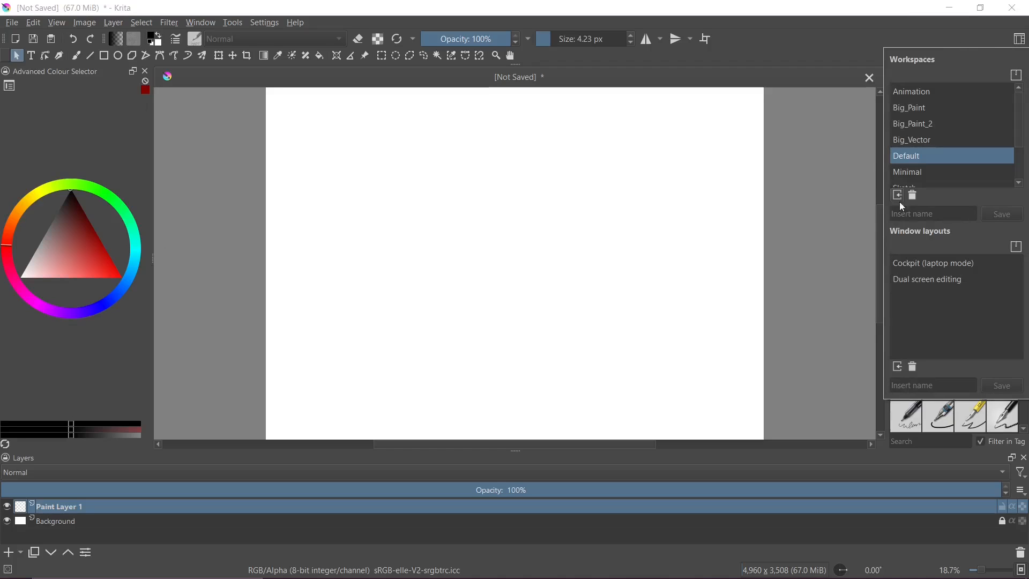
left_click(946, 215)
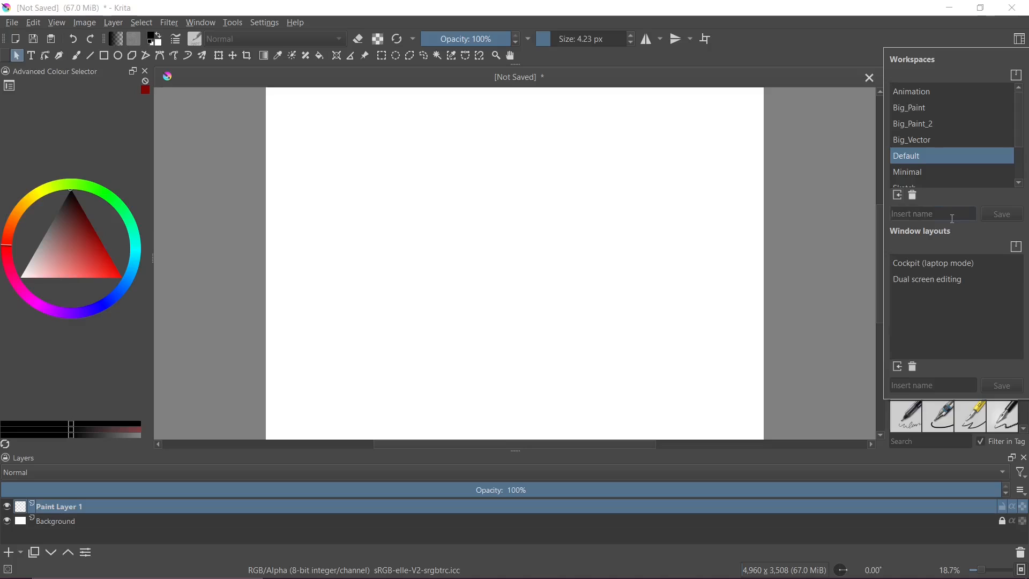
type("example")
left_click(988, 216)
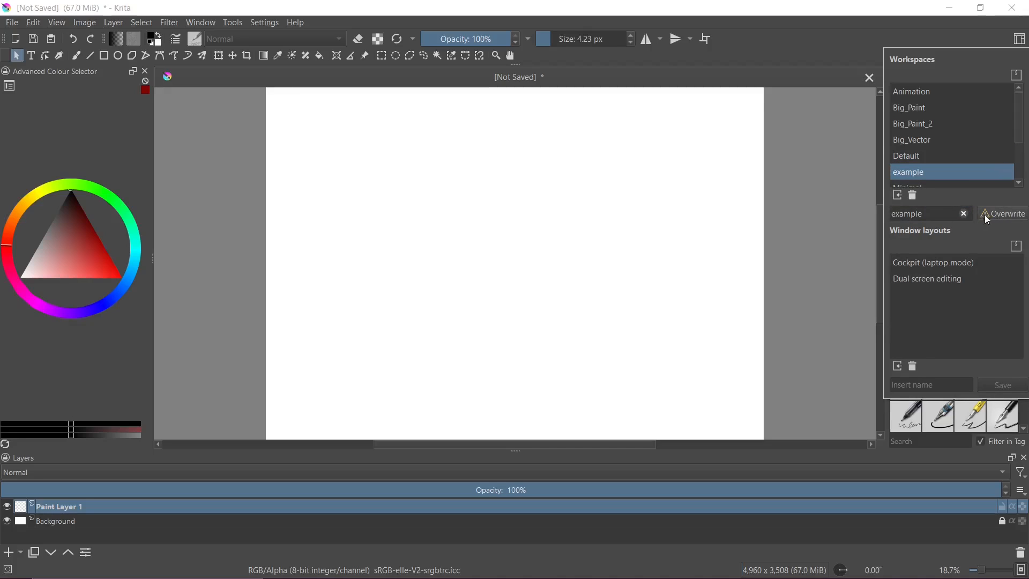
left_click(998, 213)
Test the saved example workspace by alternating between it and the Default workspace, finishing on Default
left_click(913, 157)
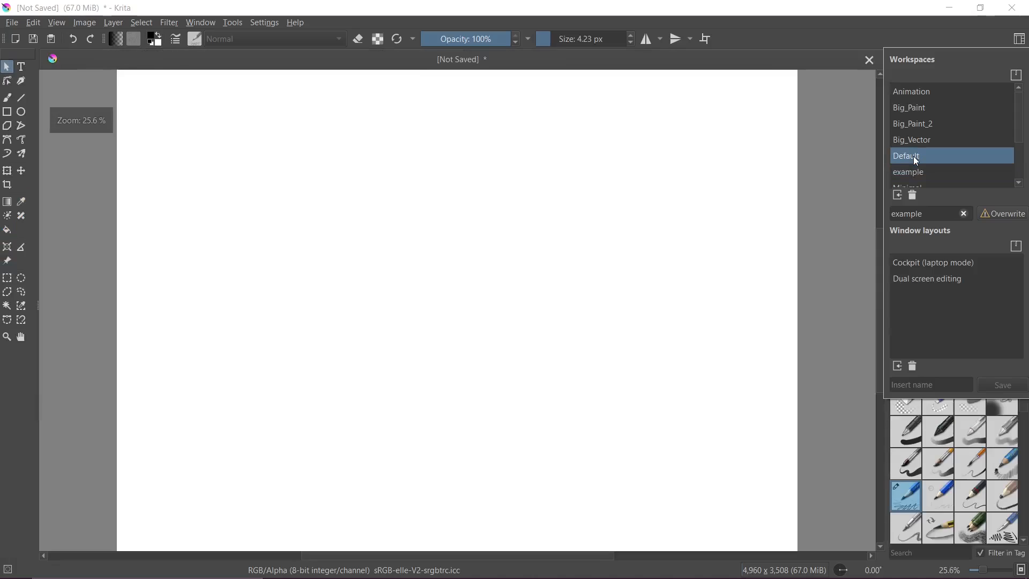
left_click(783, 34)
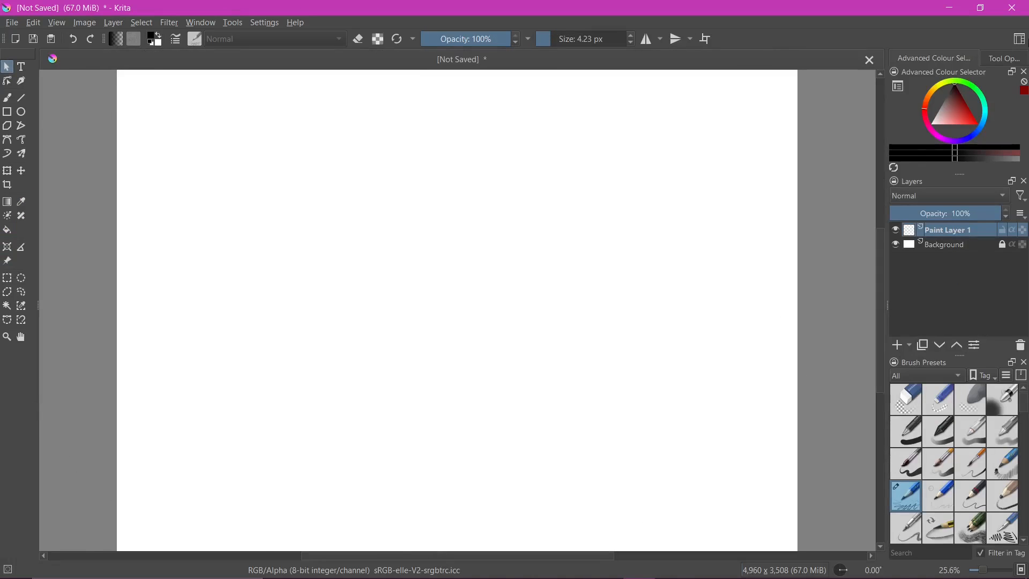
left_click(1020, 39)
left_click(915, 177)
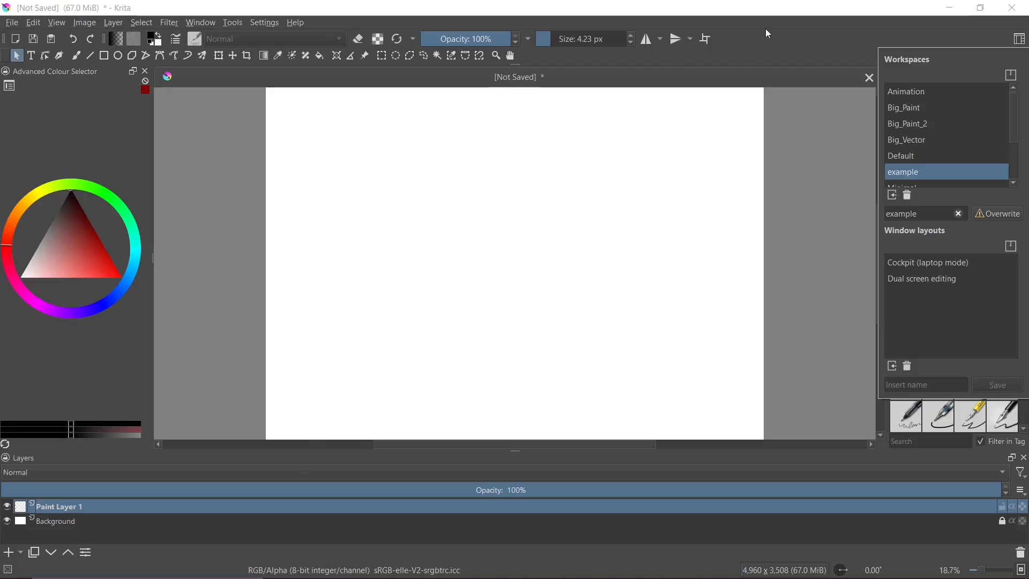
left_click(925, 157)
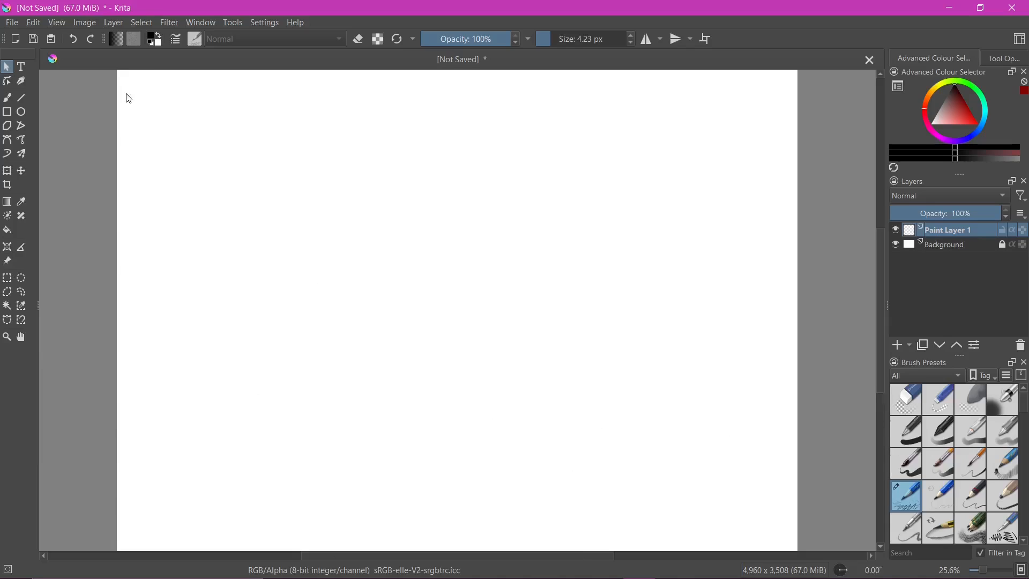
Reorder the main toolbar so that the New action comes after Save and Paste, and accept the change
left_click(261, 24)
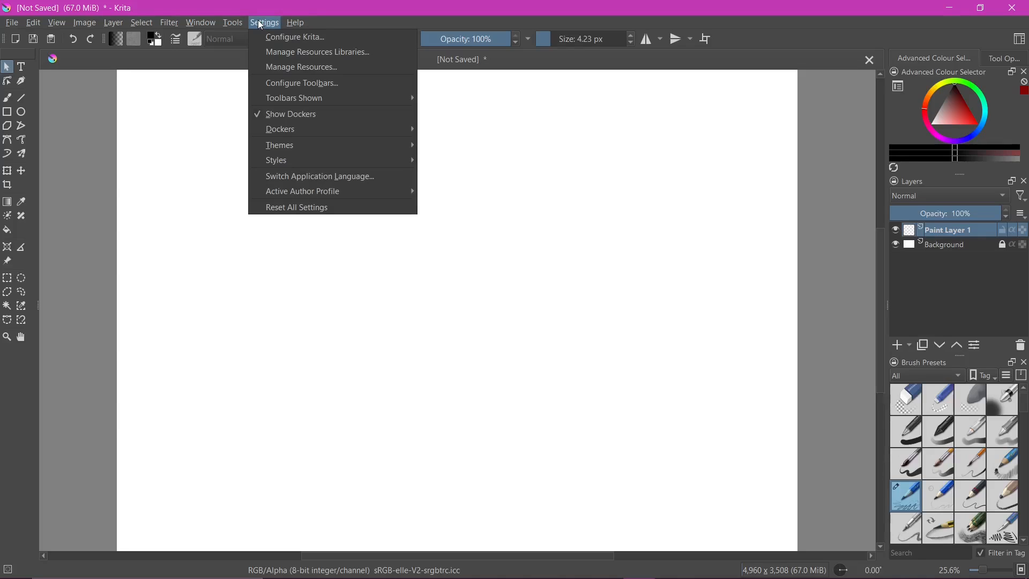
left_click(297, 83)
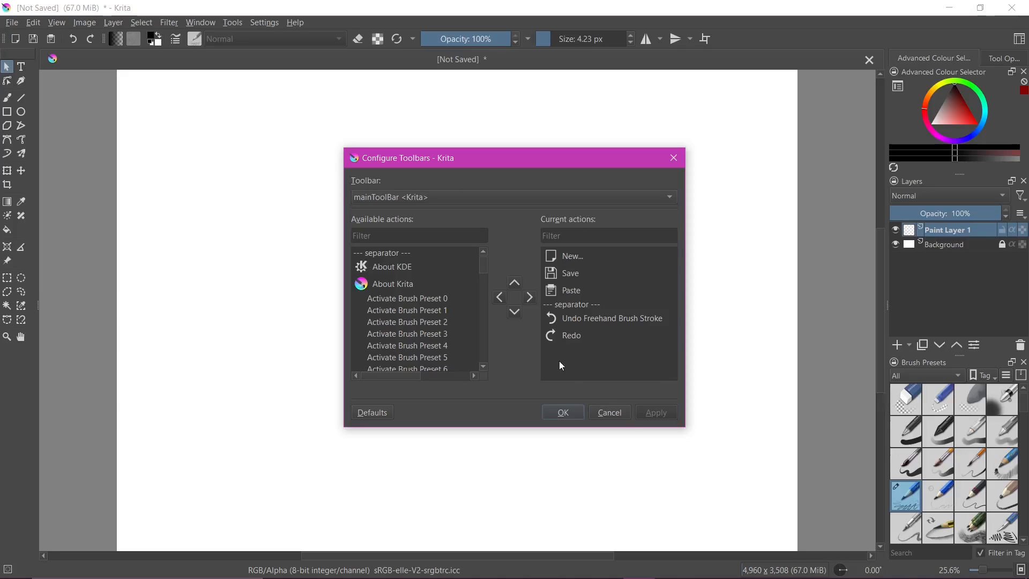
left_click(554, 255)
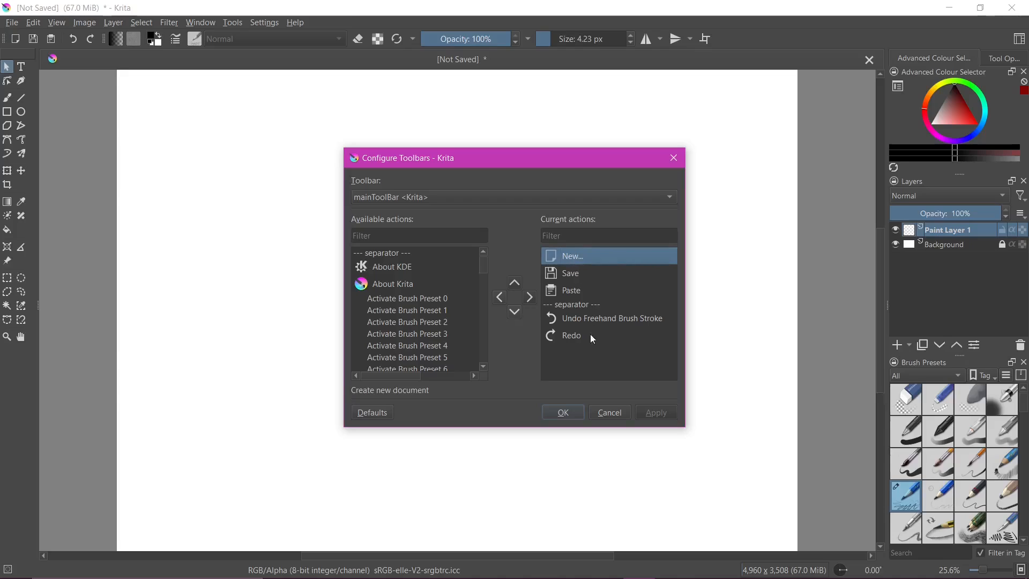
left_click(514, 312)
left_click(513, 312)
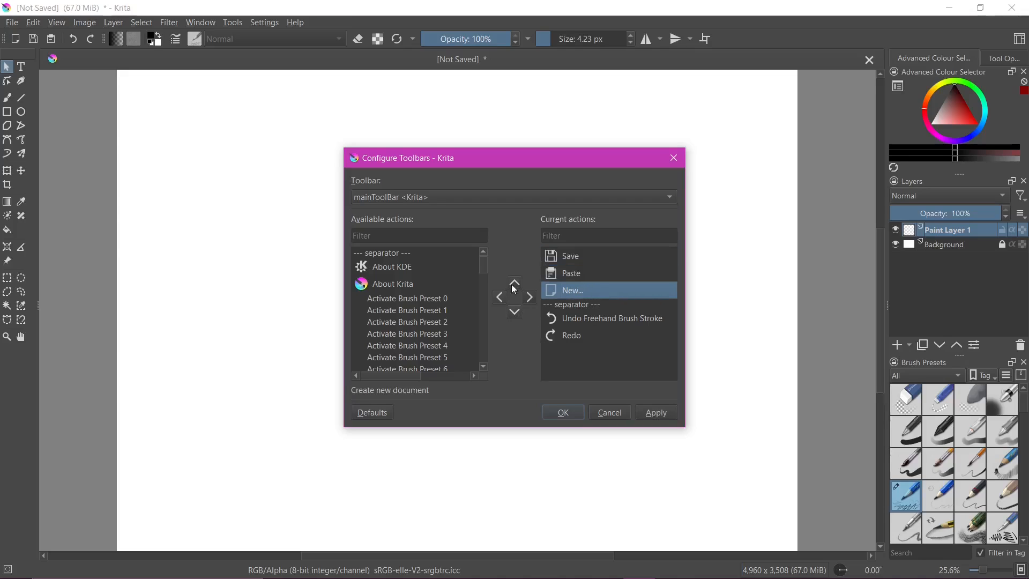
left_click(562, 415)
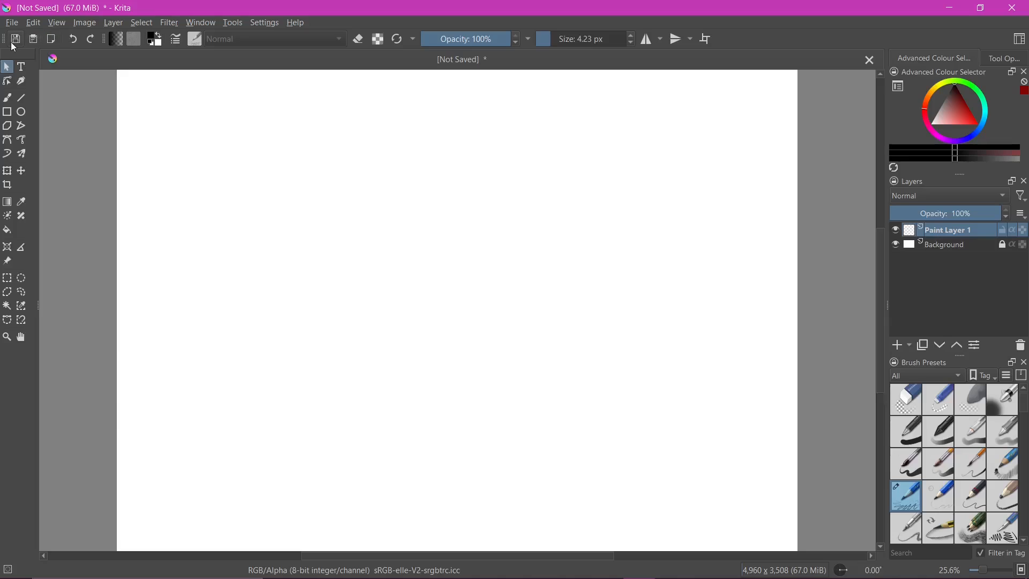
Reopen the toolbar configuration and move the New action back to first place in the main toolbar
left_click(269, 25)
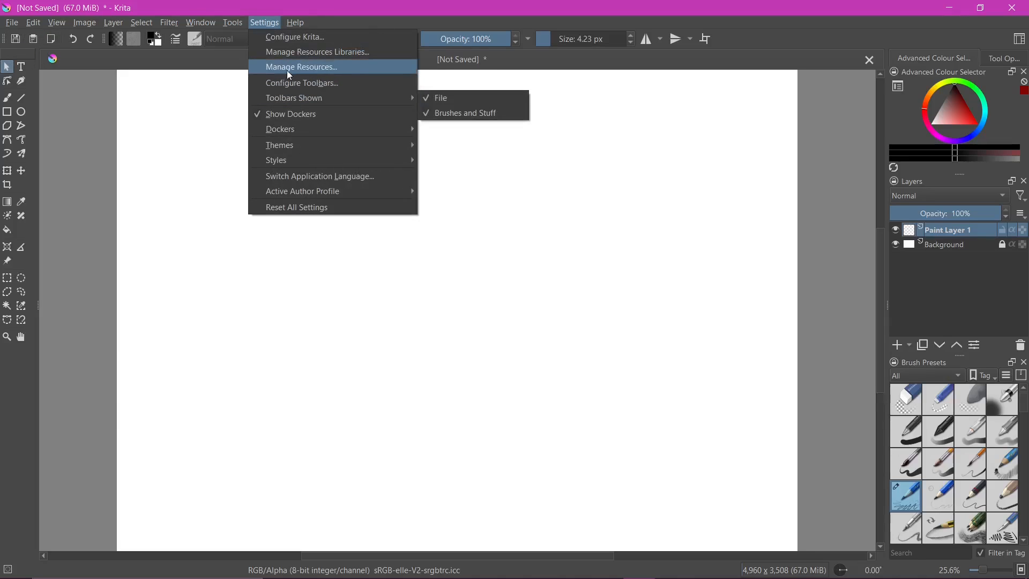
left_click(330, 83)
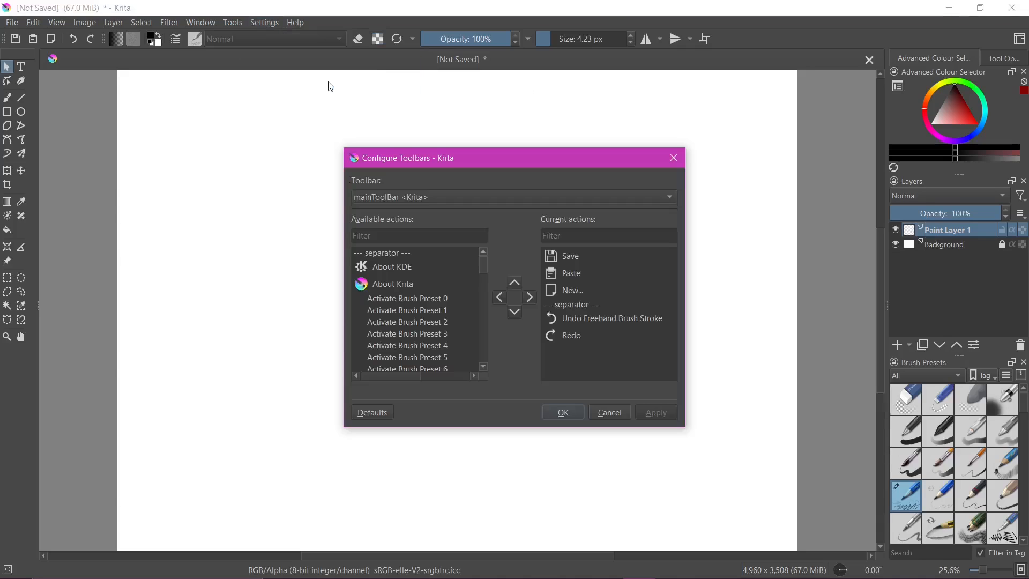
left_click(579, 296)
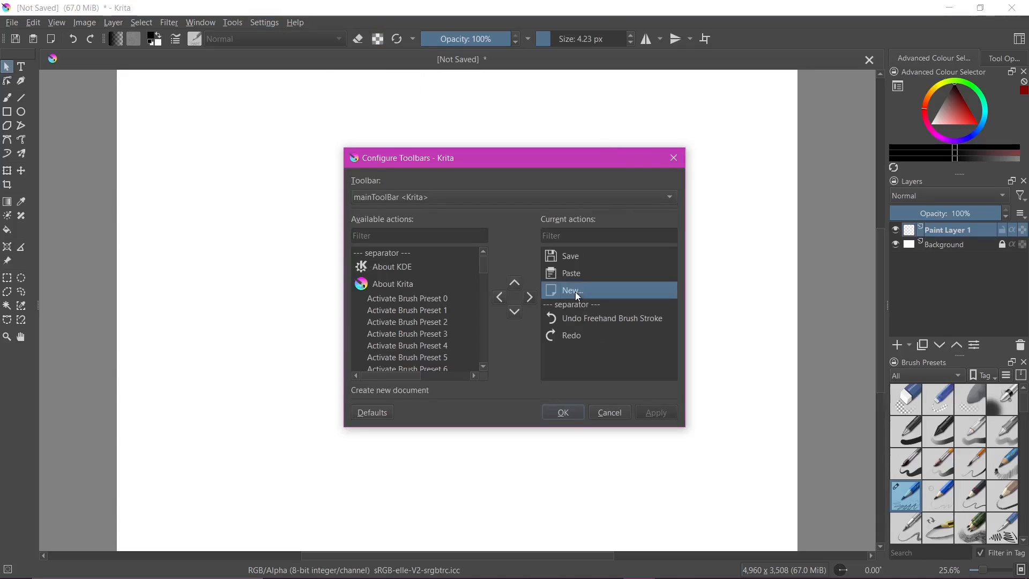
left_click(515, 283)
left_click(516, 284)
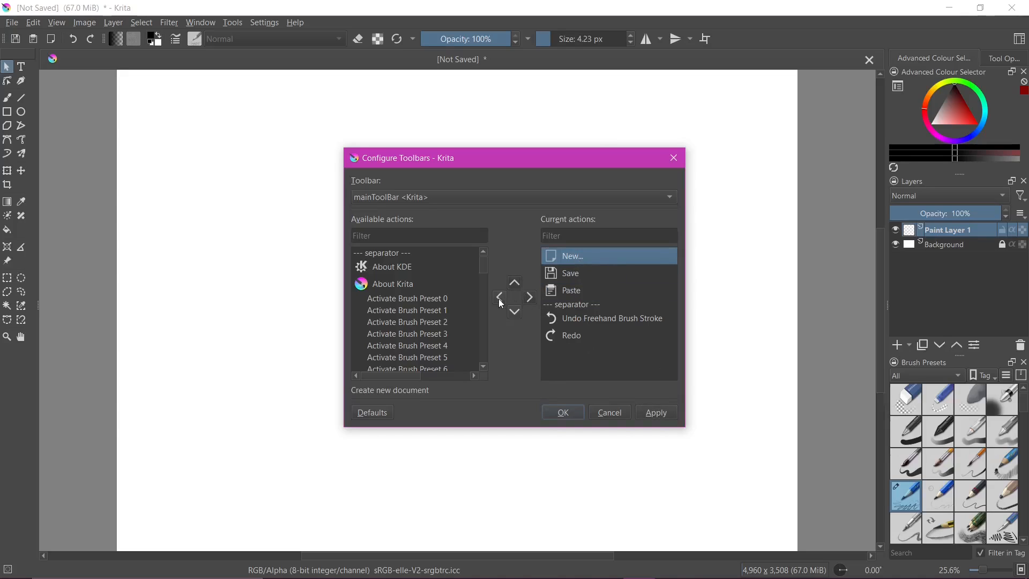
Remove the New action from the main toolbar's current actions and accept the change
left_click(499, 299)
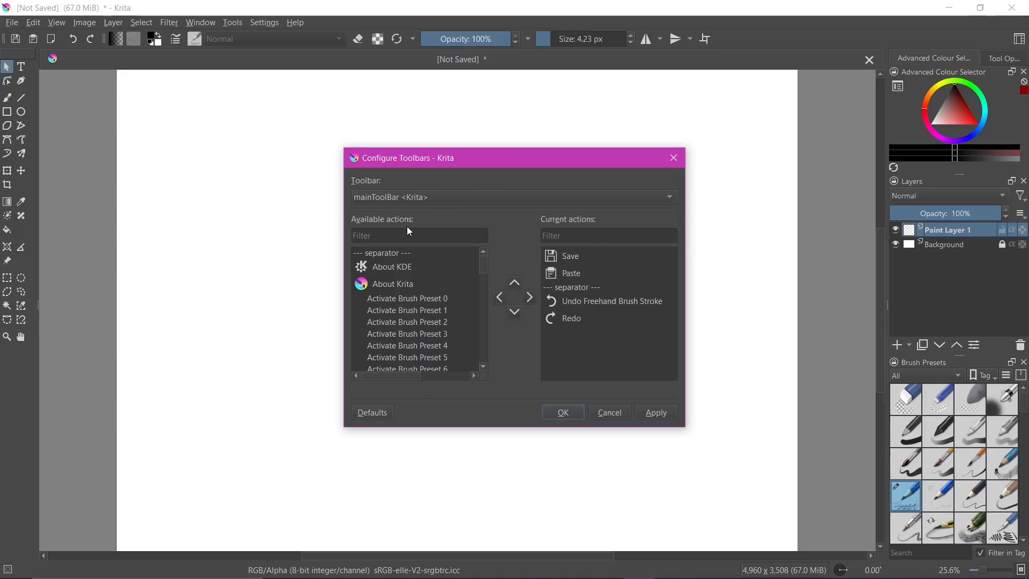
mouse_move(484, 264)
left_mouse_down()
mouse_move(485, 356)
mouse_move(480, 259)
left_mouse_up()
left_click(562, 412)
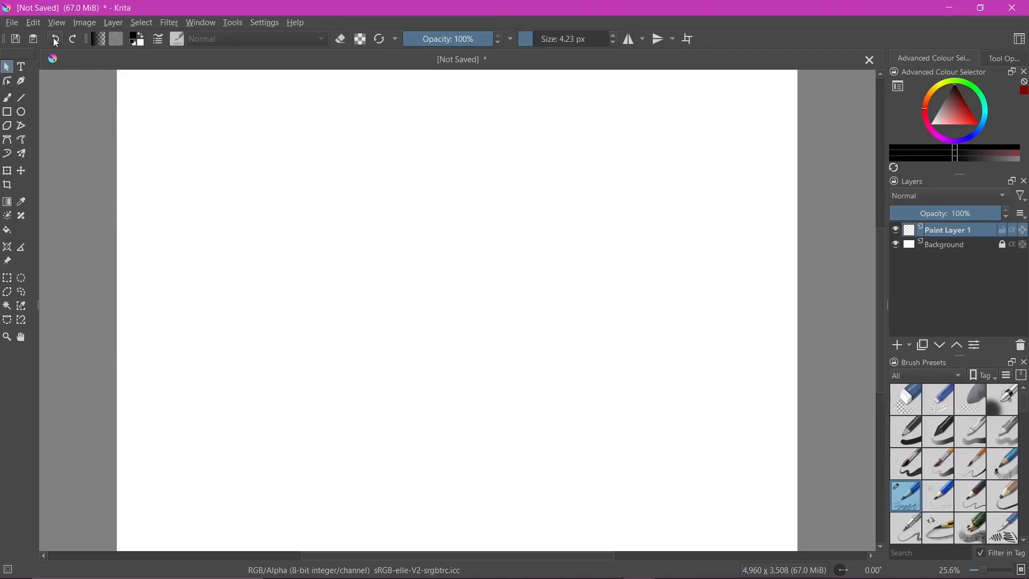
In the toolbar configuration, filter the available actions for "new", add New to the main toolbar and move it to first place
left_click(260, 24)
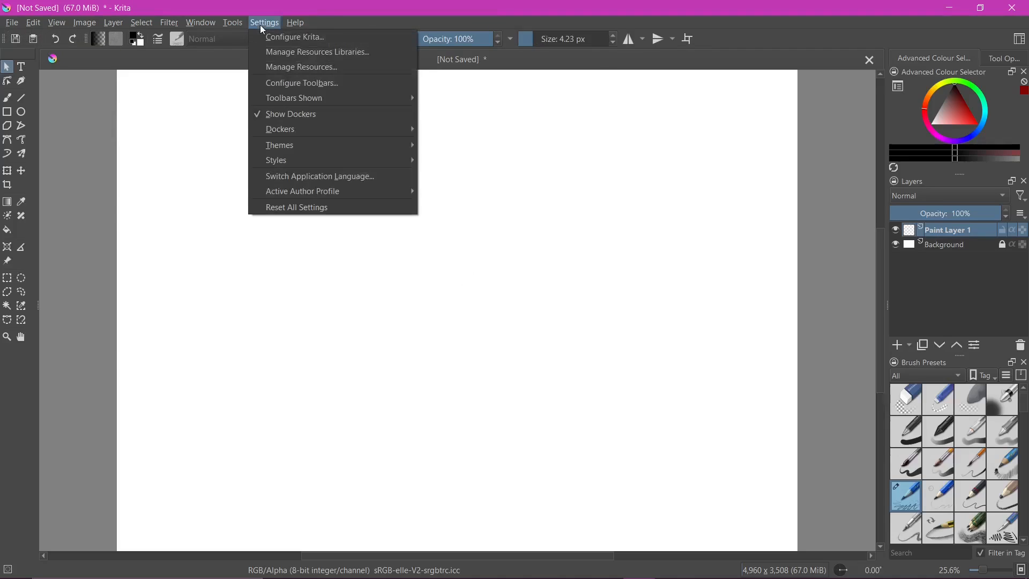
left_click(287, 86)
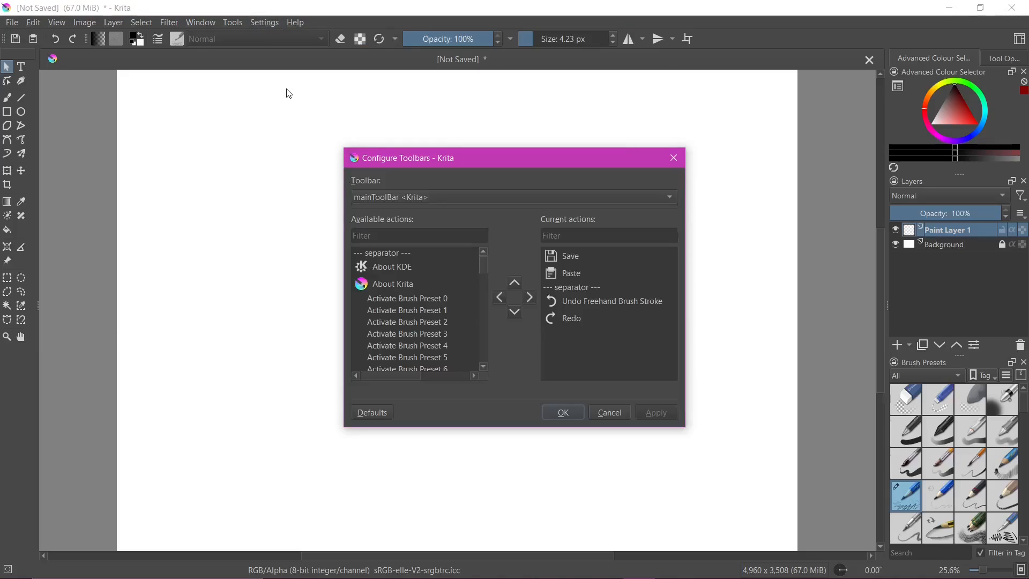
left_click(362, 234)
type("new")
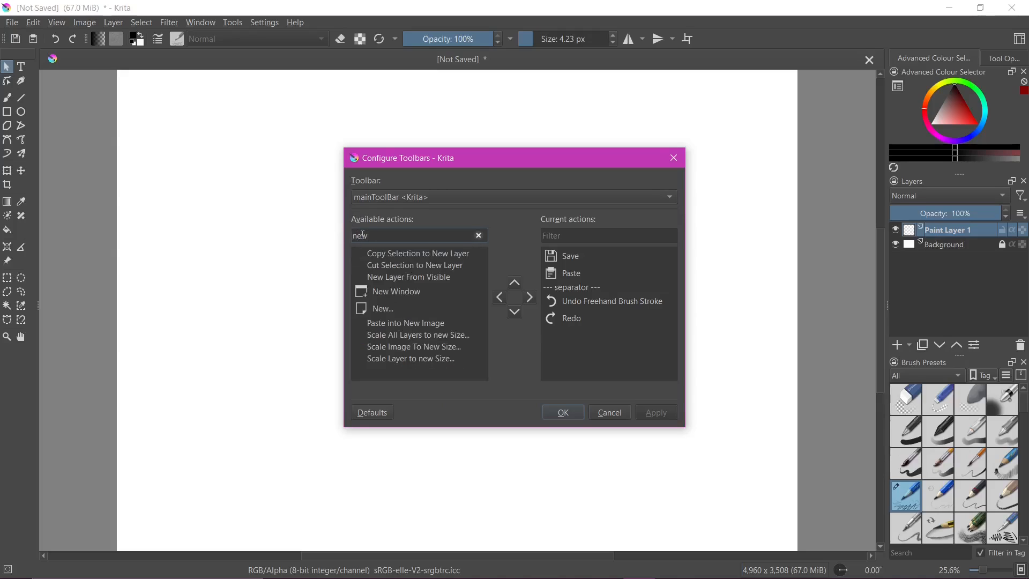
left_click(378, 308)
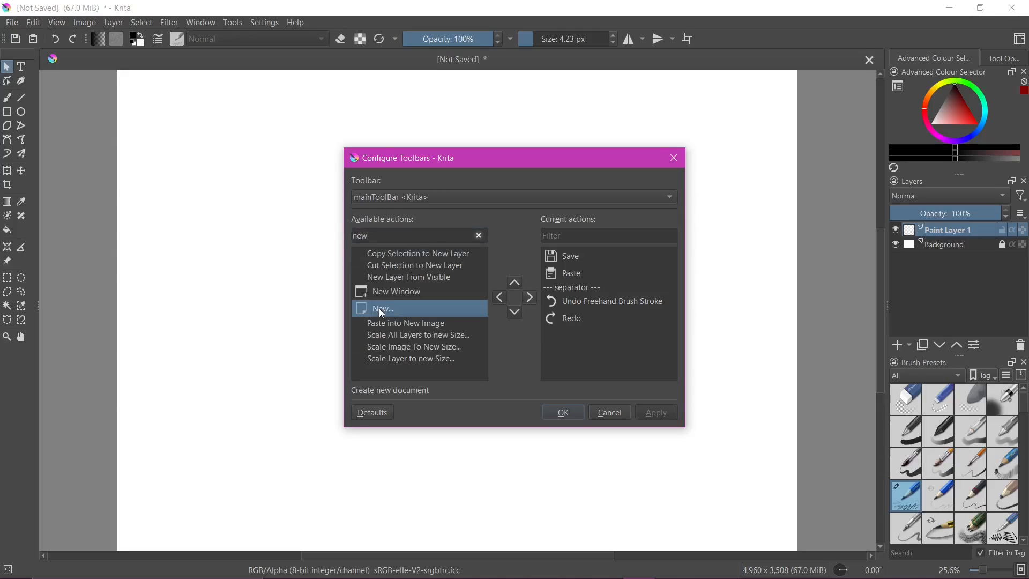
left_click(529, 298)
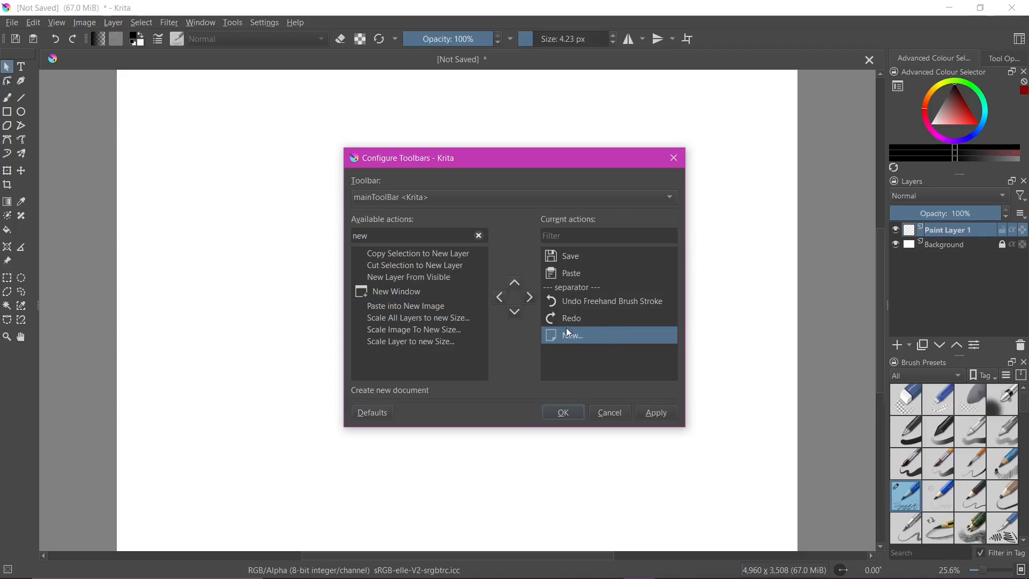
left_click(515, 283)
left_click(515, 283)
left_click(514, 283)
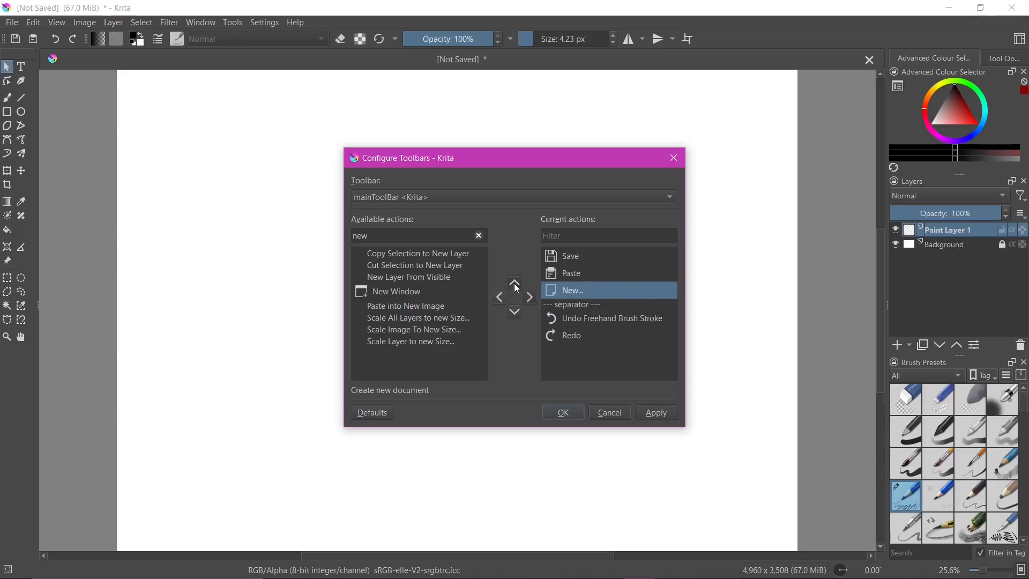
left_click(514, 283)
left_click(514, 283)
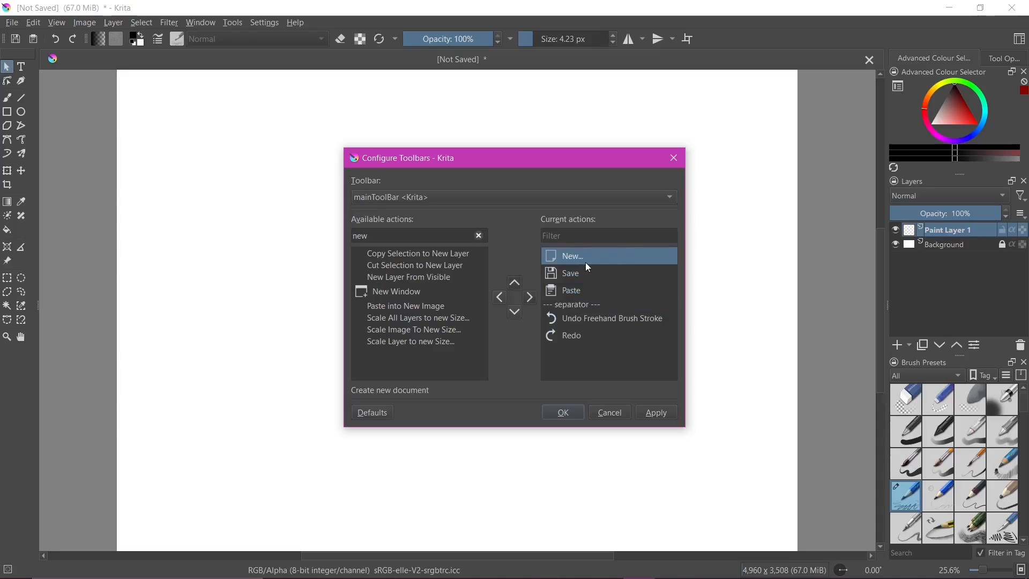
Clear the action filter, add the Open action to the main toolbar directly after New and apply the changes
left_click(479, 237)
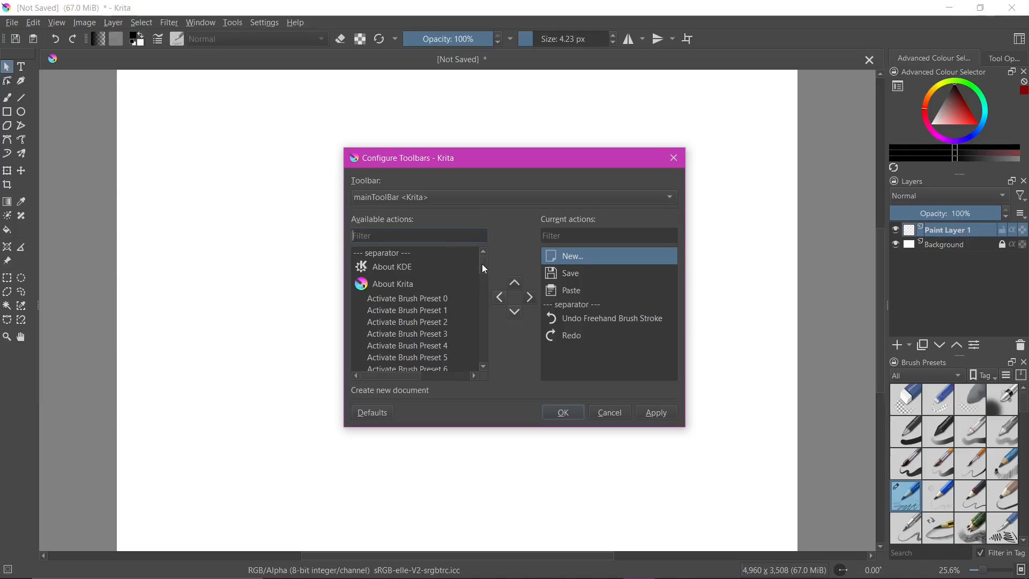
left_click_drag(481, 264, 483, 314)
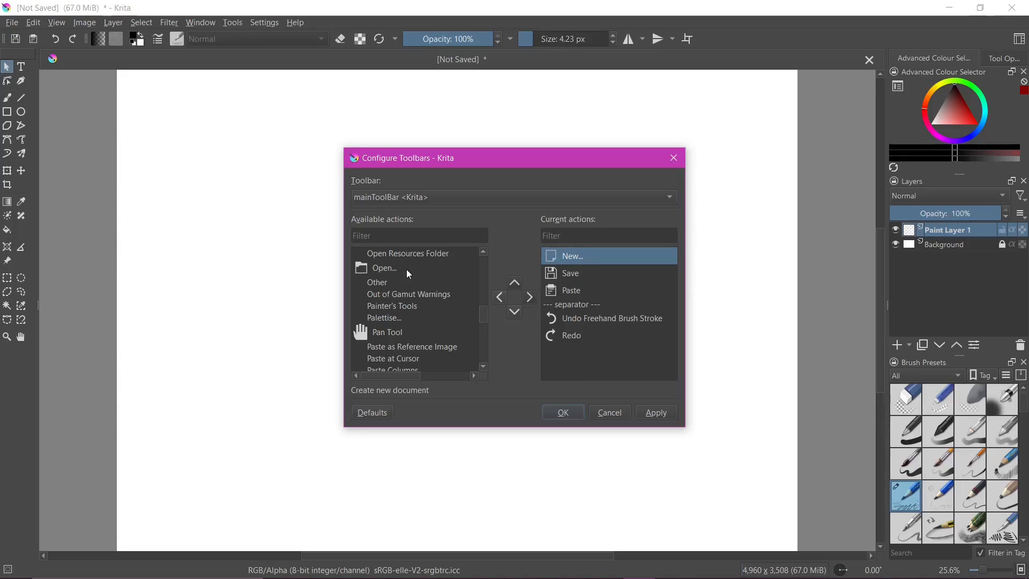
left_click(362, 274)
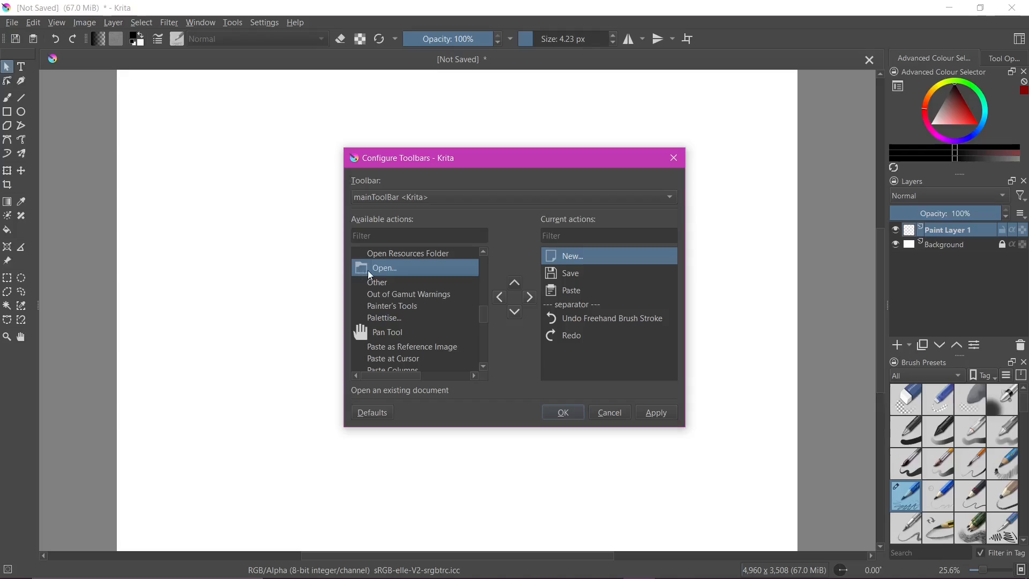
left_click(531, 298)
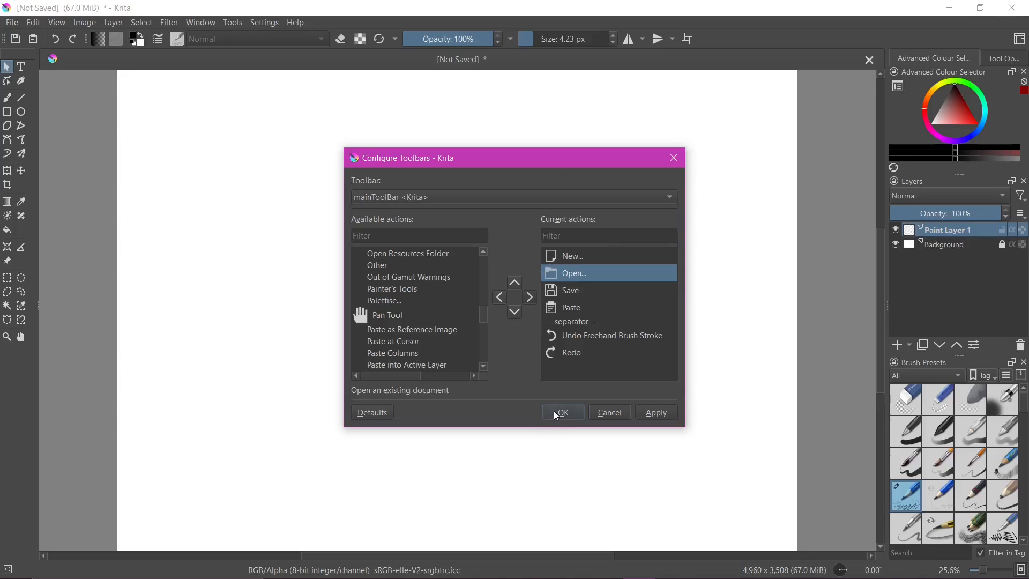
left_click(657, 413)
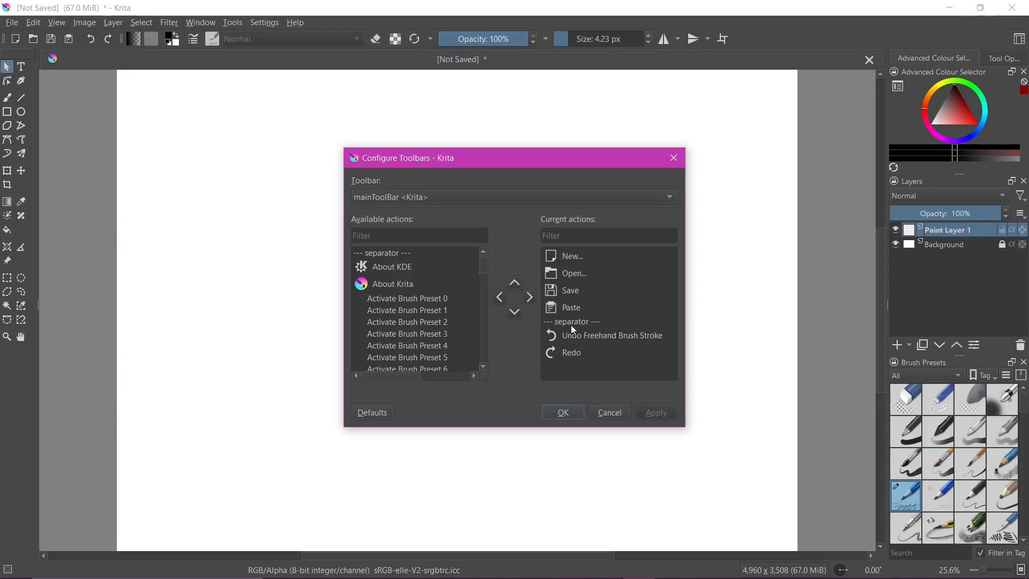
Examine the current actions of the BrushesAndStuff toolbar, finishing back on mainToolBar
mouse_move(484, 265)
left_mouse_down()
mouse_move(487, 307)
mouse_move(480, 264)
left_mouse_up()
left_click(410, 198)
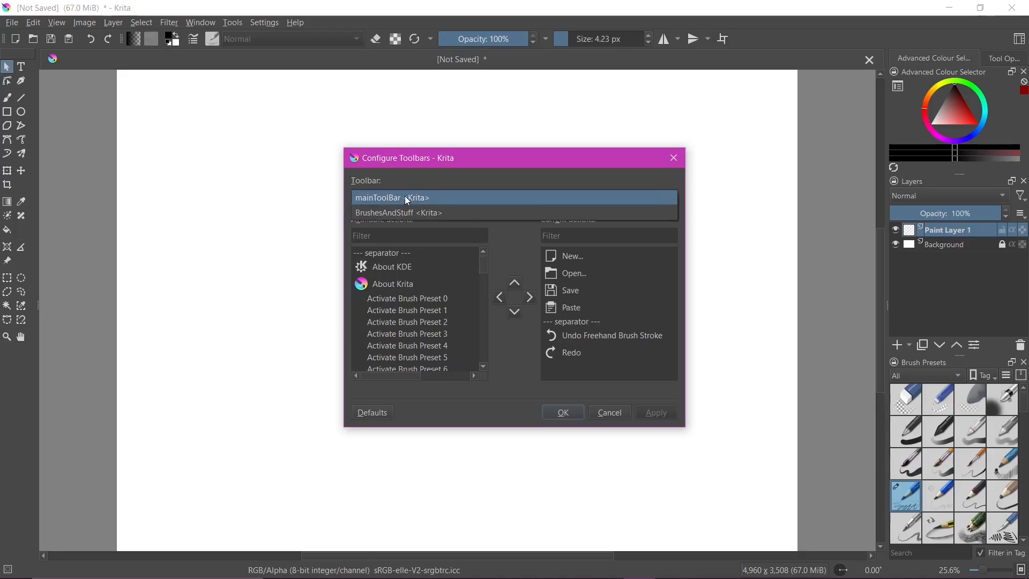
left_click(362, 214)
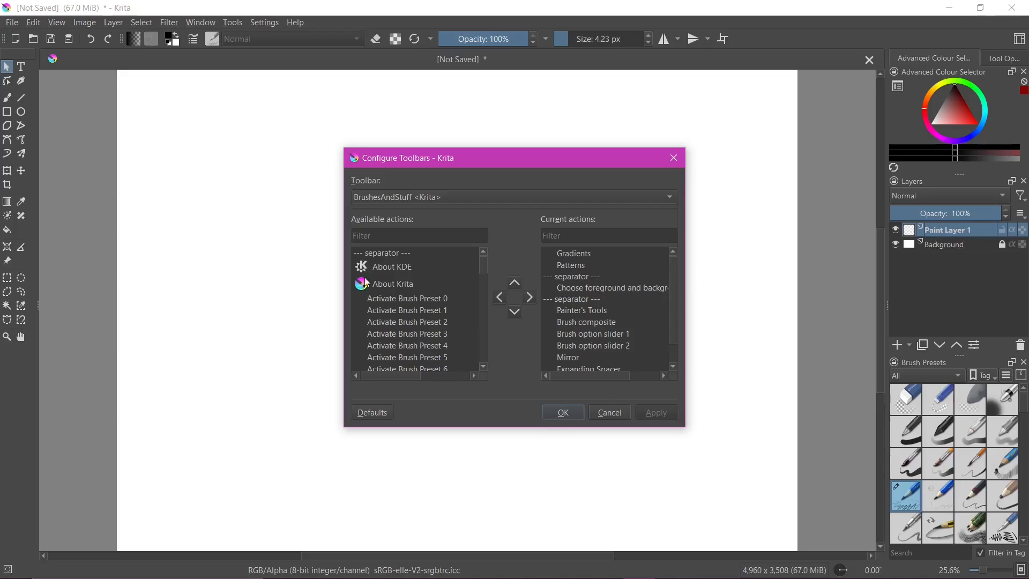
left_click(387, 197)
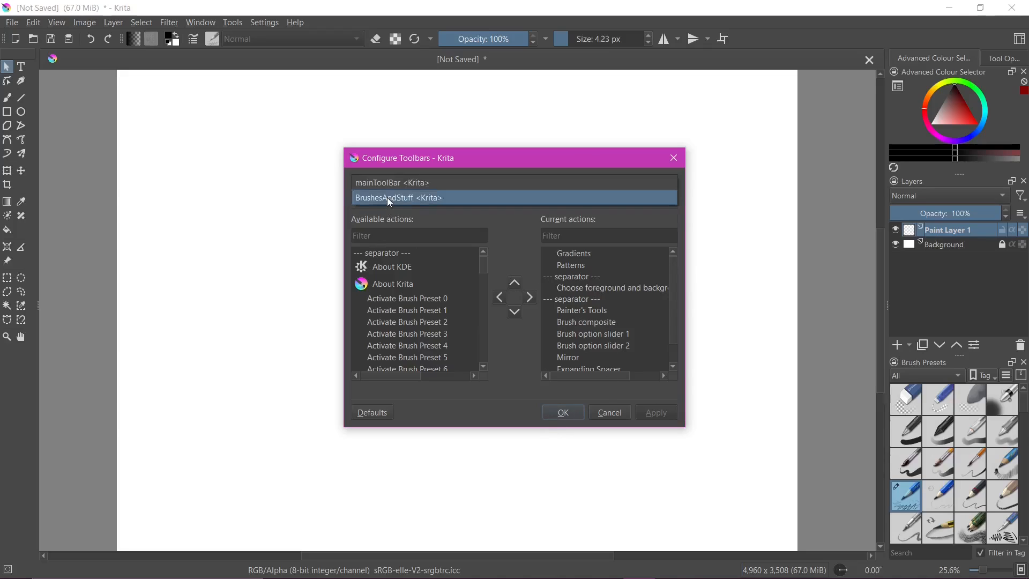
left_click(387, 185)
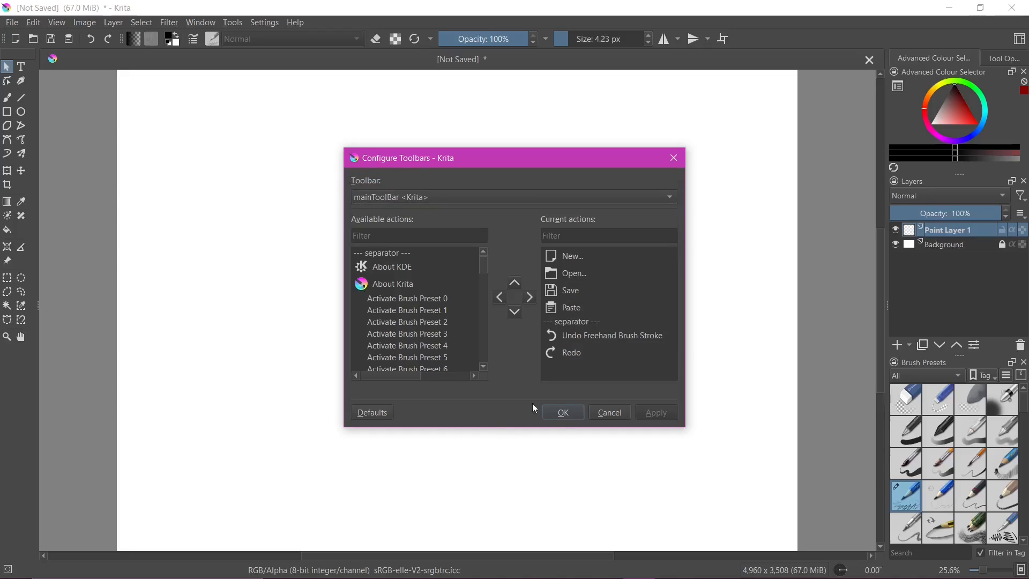
Remove the Open action from the main toolbar and accept the change
left_click(568, 274)
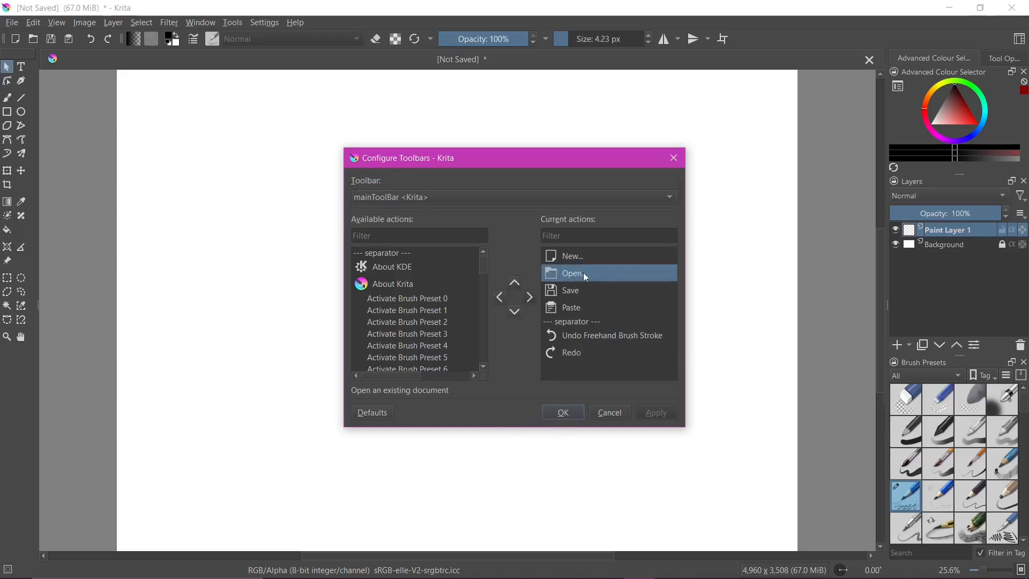
left_click(498, 298)
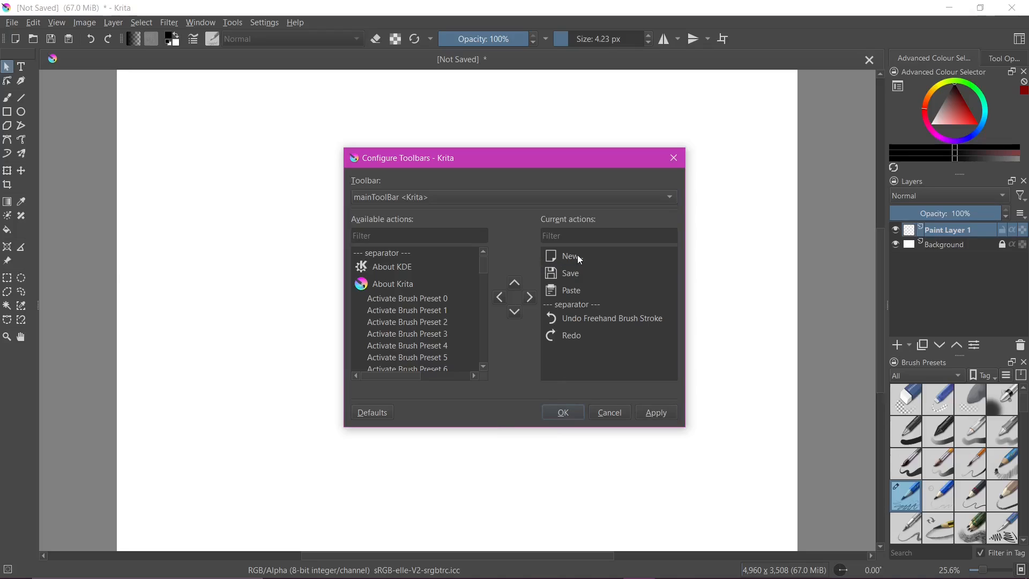
left_click(564, 413)
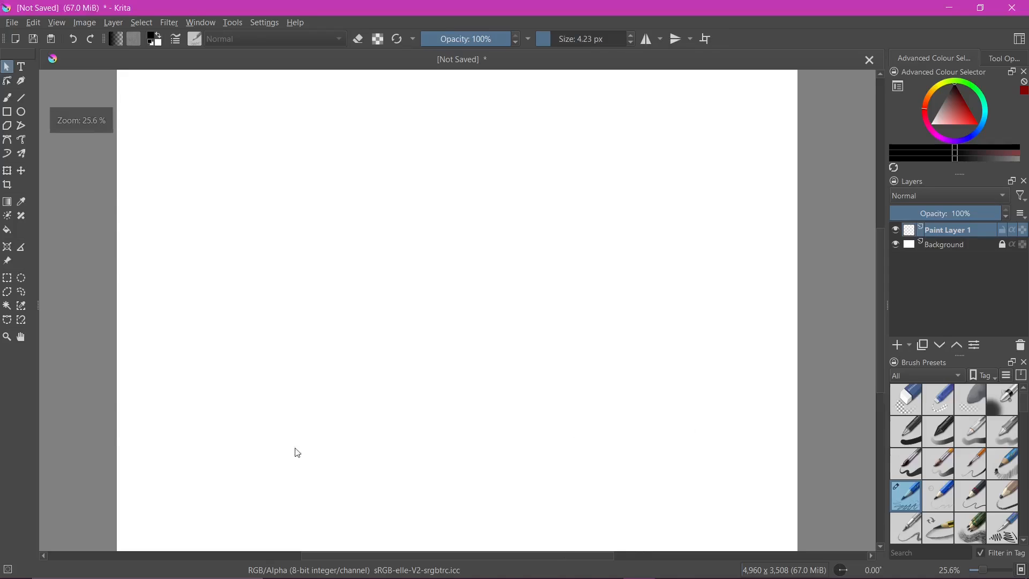
Change the interface theme to Breeze Light
left_click(272, 27)
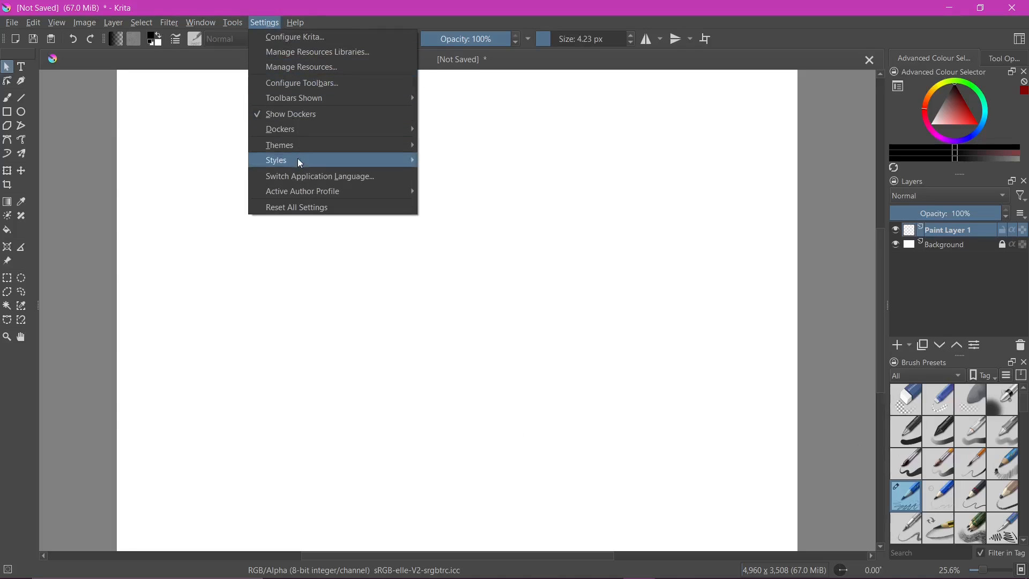
mouse_move(286, 143)
mouse_move(286, 166)
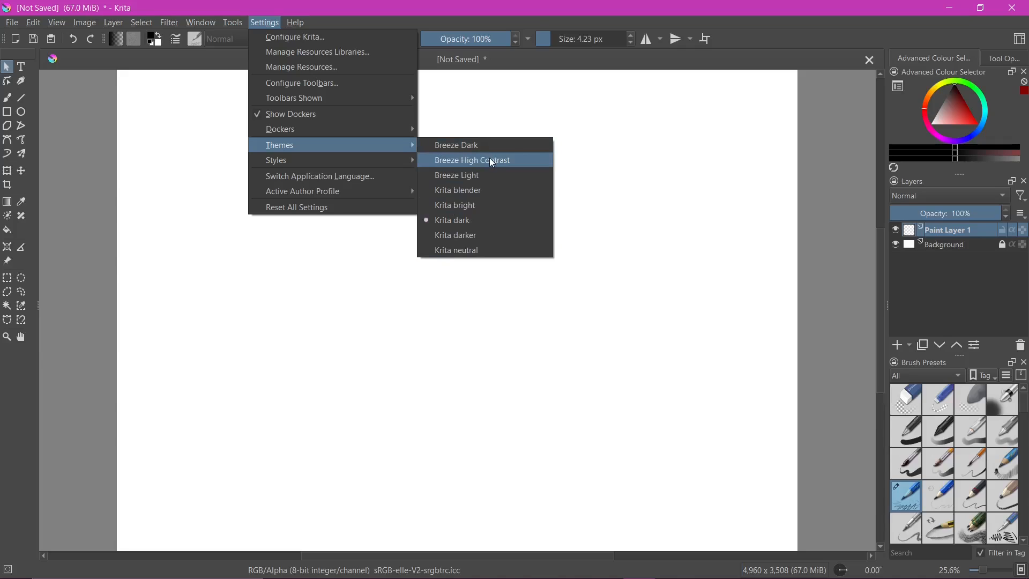
left_click(458, 178)
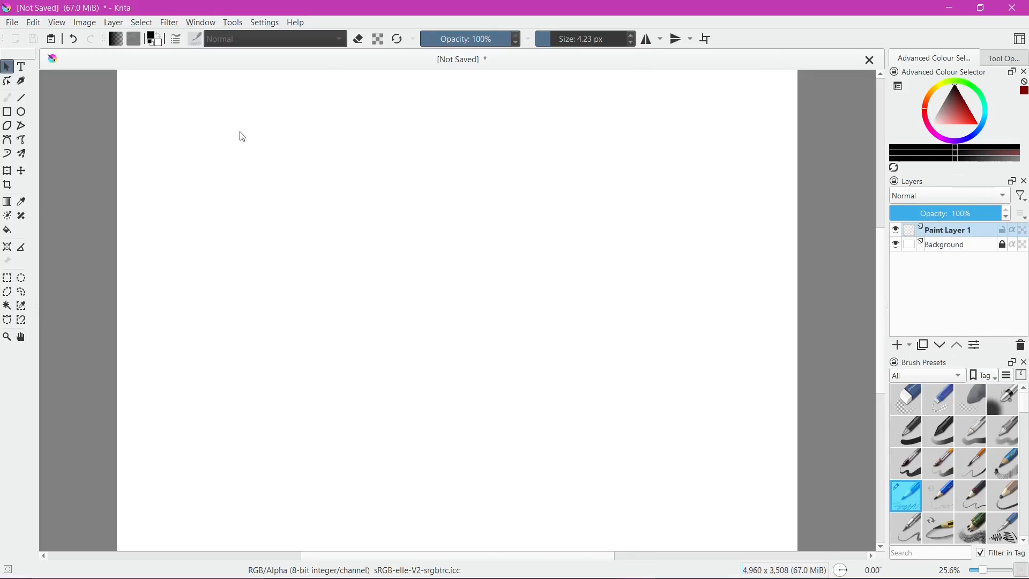
Switch the interface colour theme to Krita neutral
left_click(270, 23)
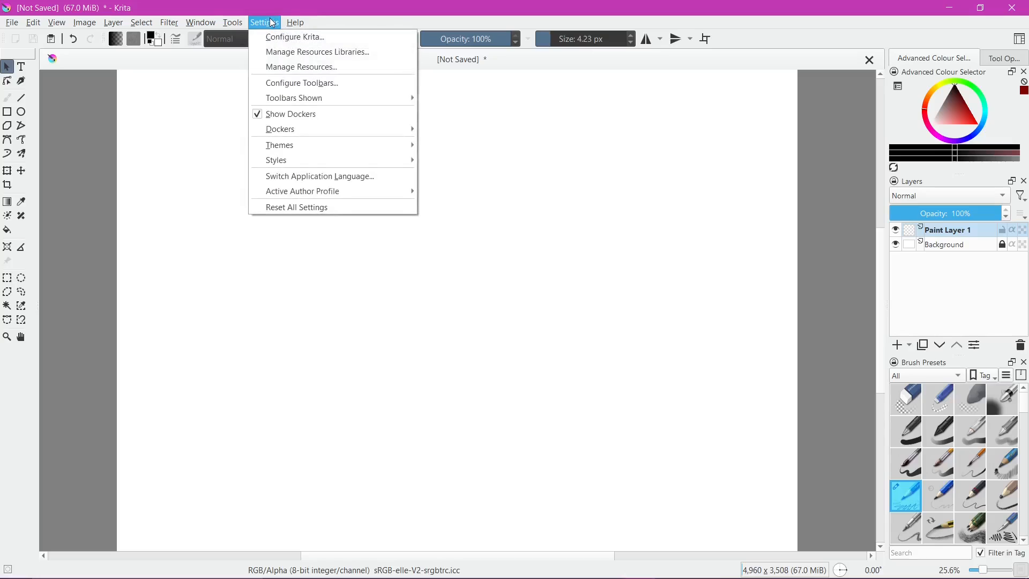
mouse_move(332, 145)
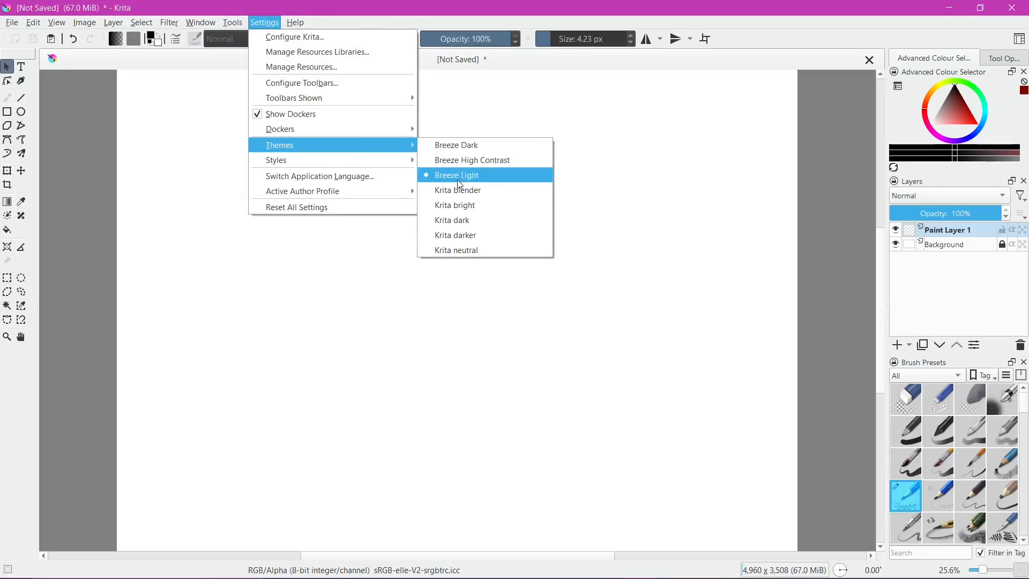
left_click(452, 253)
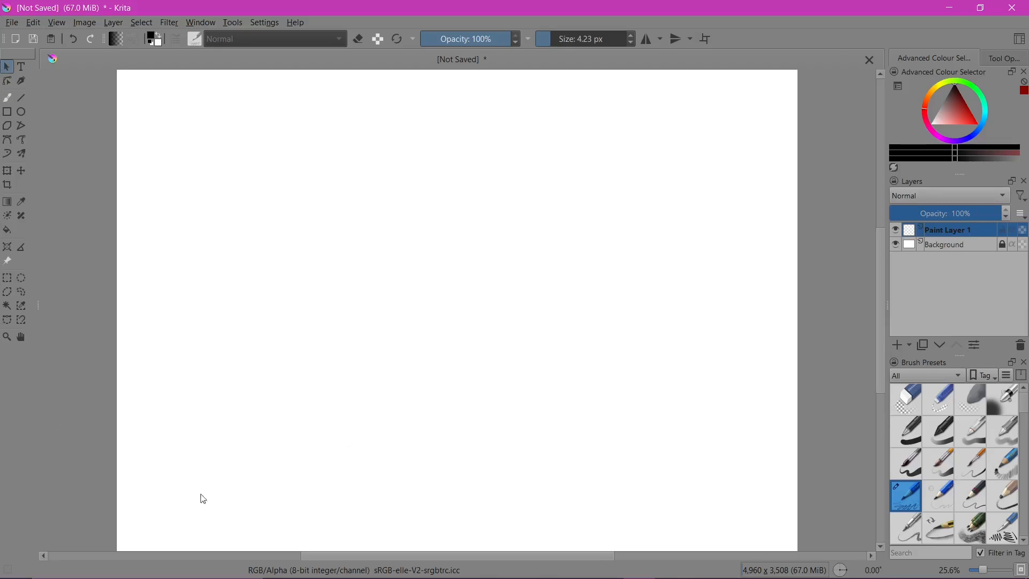
Try the Krita blender theme for the interface, followed by the Breeze High Contrast theme
left_click(268, 22)
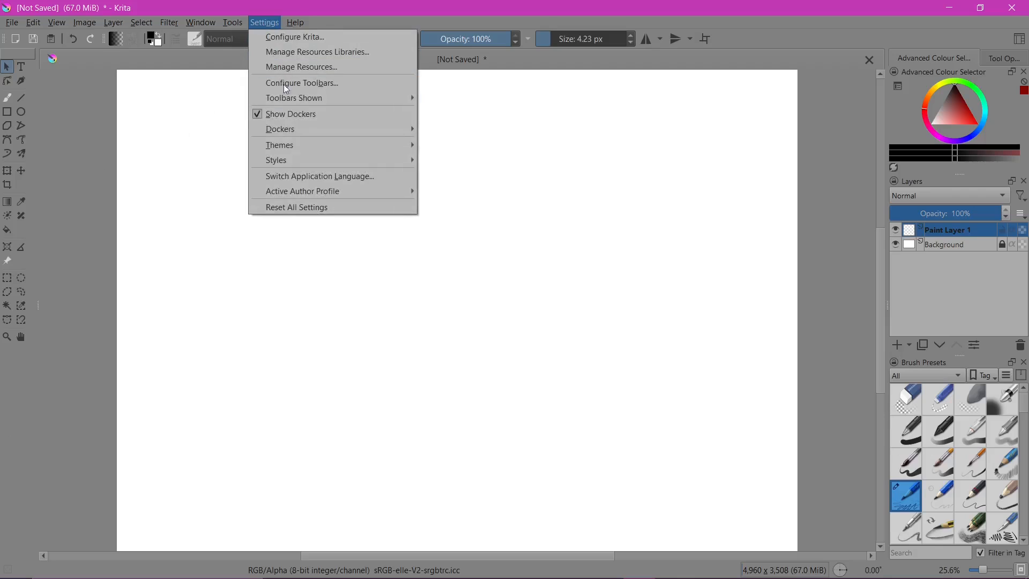
mouse_move(349, 140)
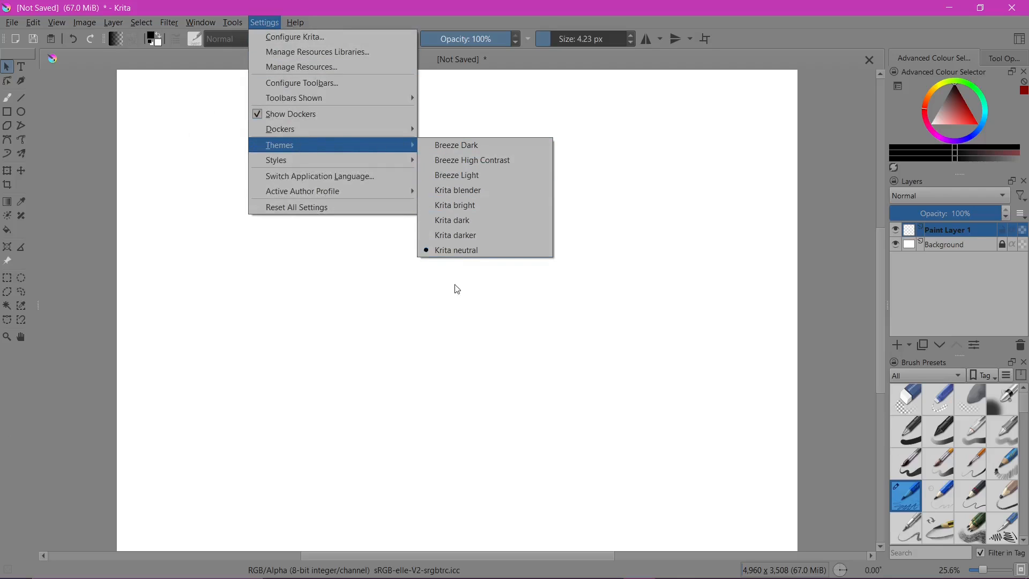
left_click(482, 191)
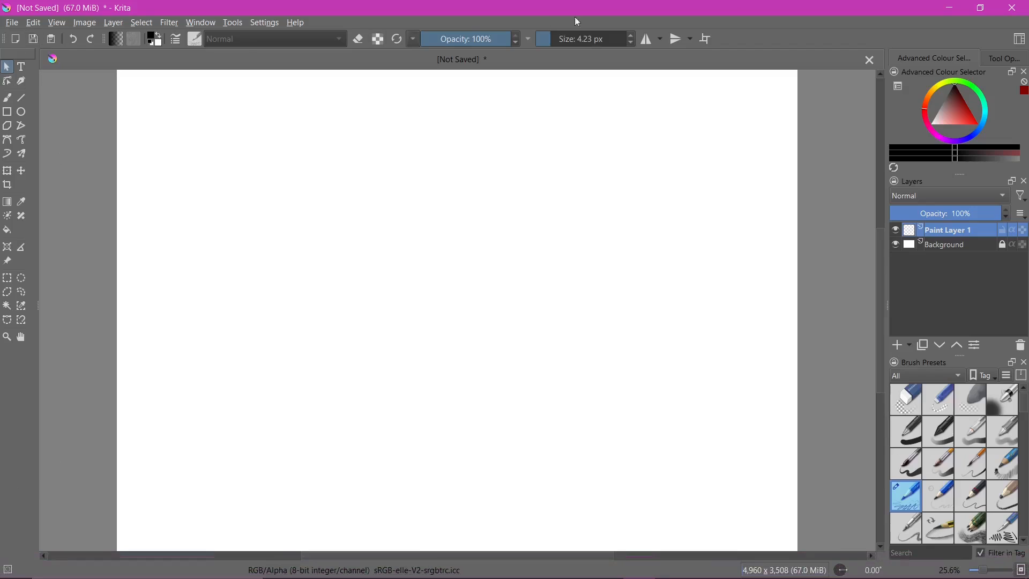
left_click(265, 22)
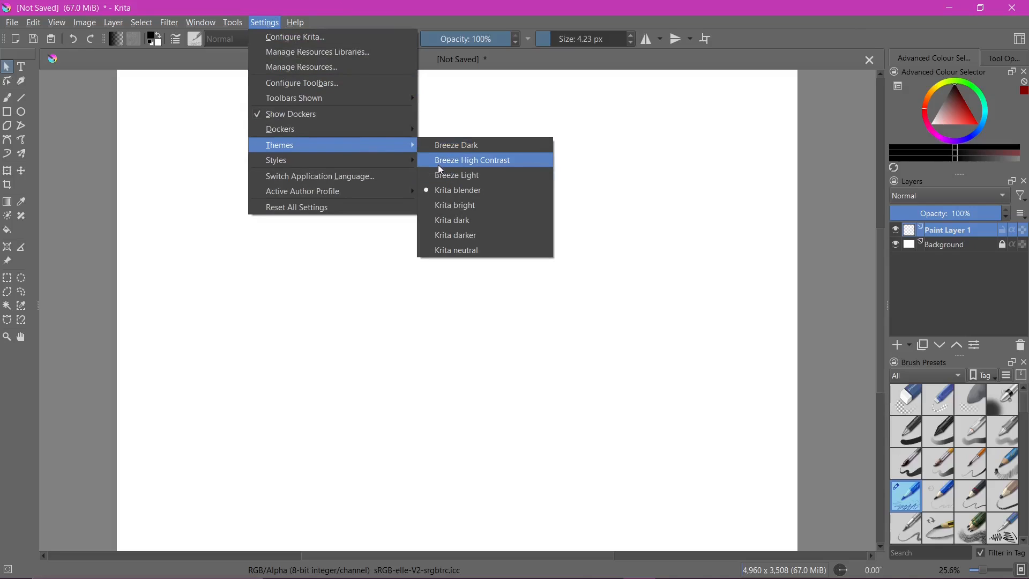
left_click(512, 159)
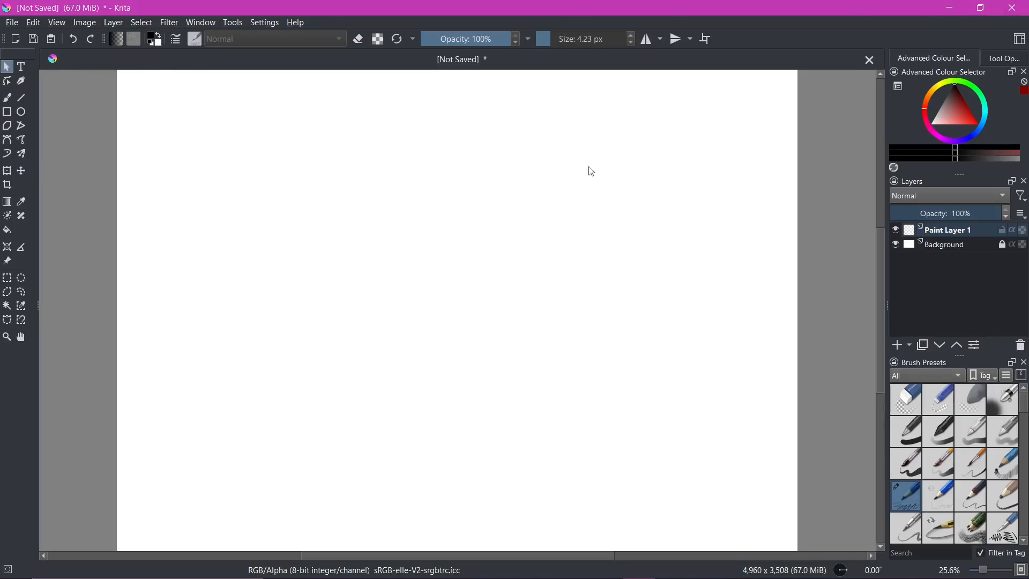
Set the interface colour theme to Krita dark
left_click(260, 24)
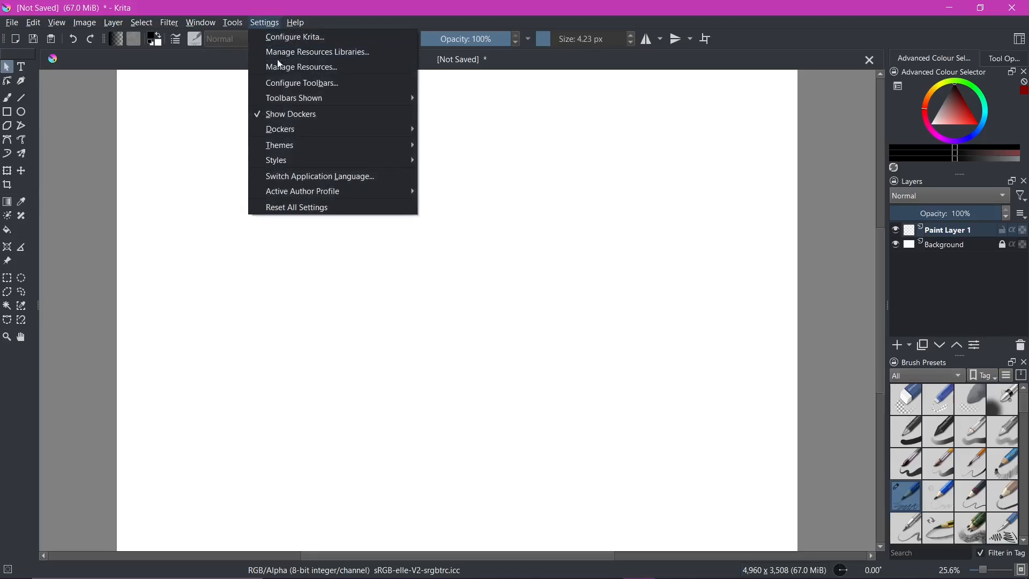
mouse_move(289, 149)
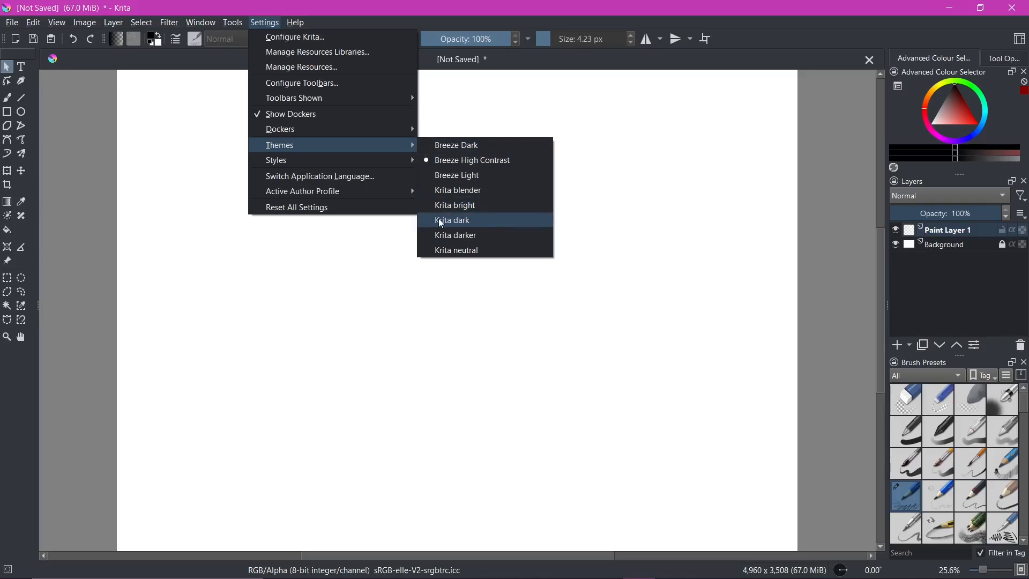
left_click(471, 221)
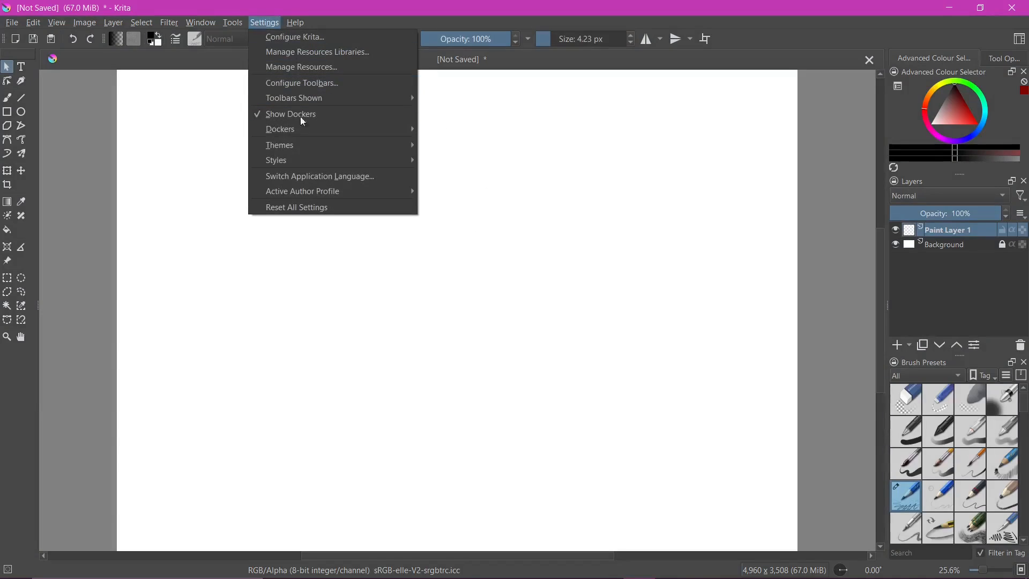
Try the Windows interface style, followed by the windowsvista style
mouse_move(315, 157)
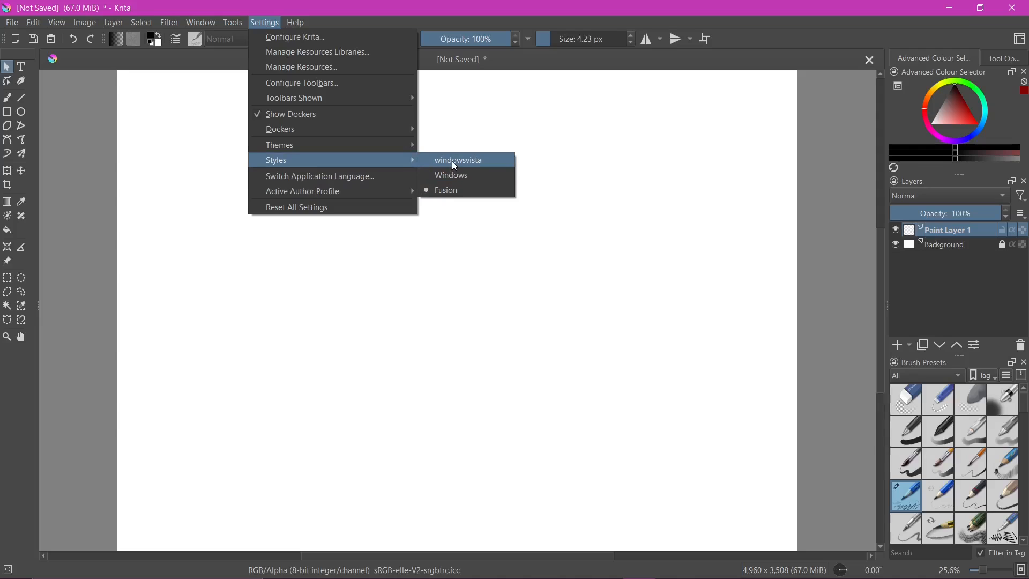
left_click(477, 176)
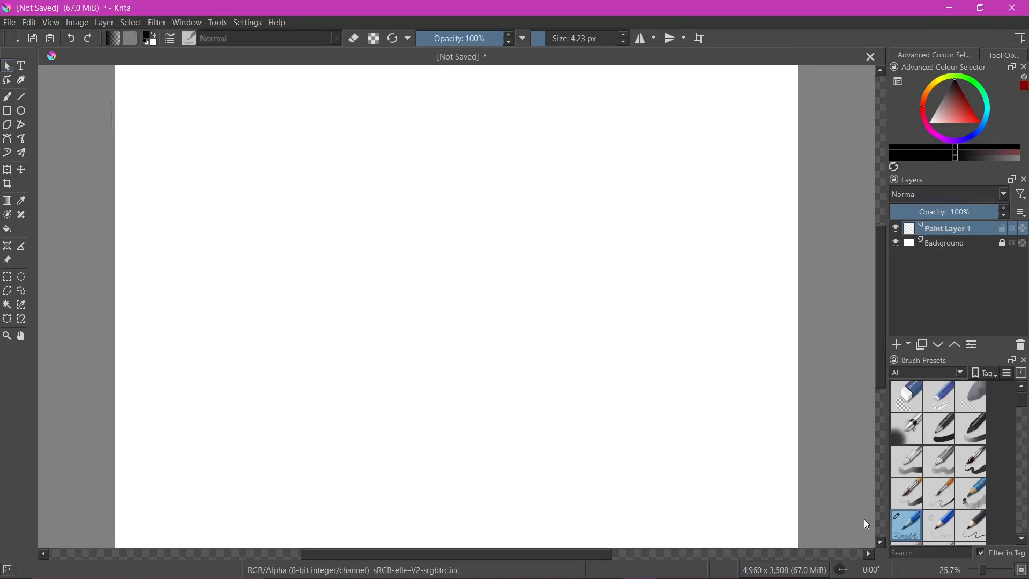
left_click(249, 23)
mouse_move(262, 164)
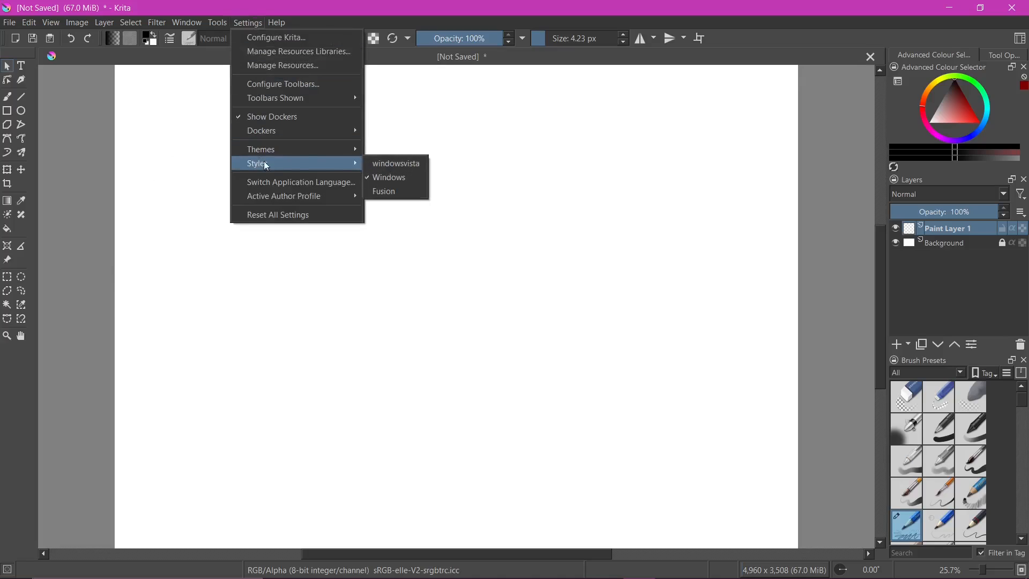
left_click(375, 167)
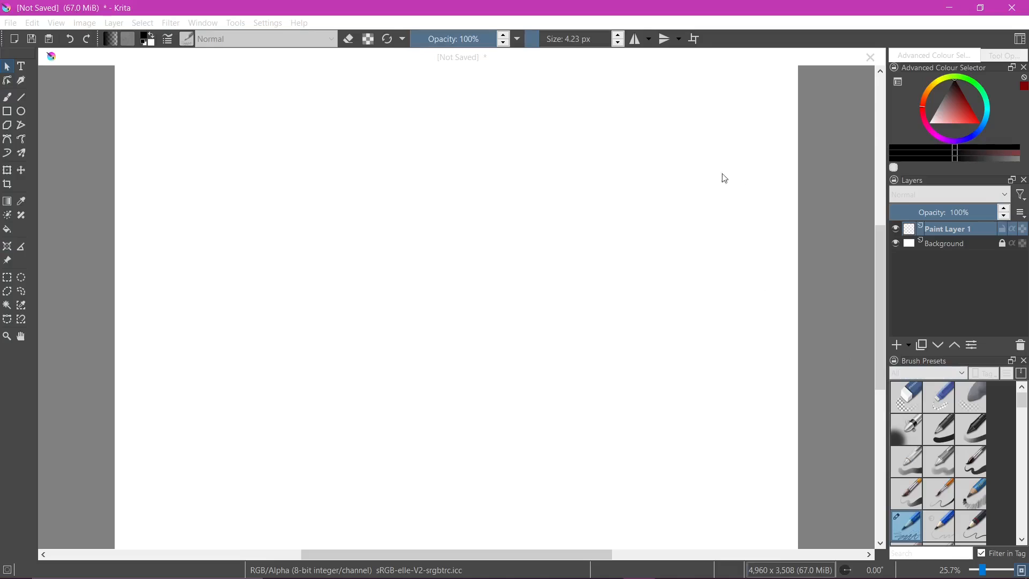
Set the interface style back to Fusion
left_click(267, 22)
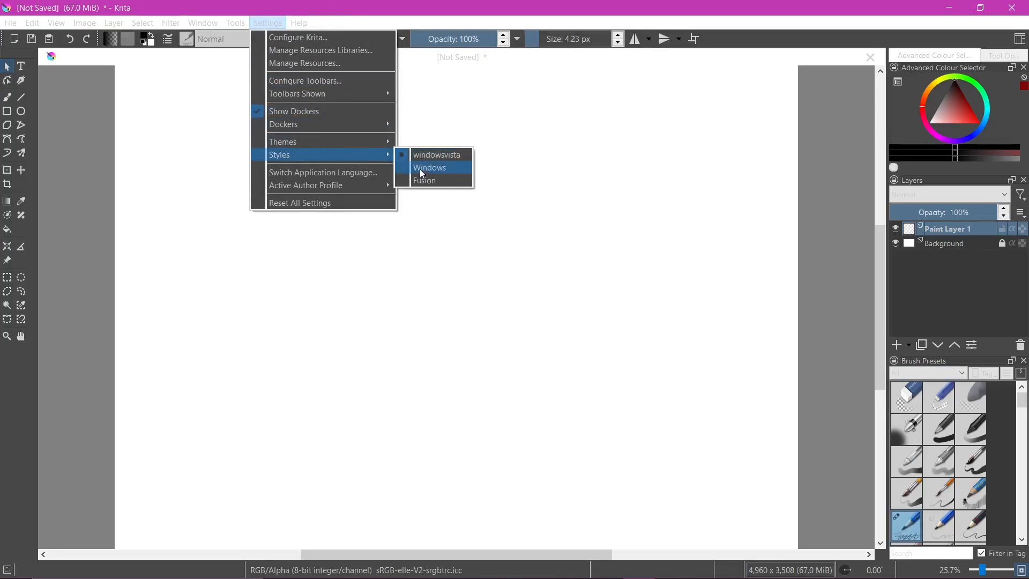
left_click(442, 181)
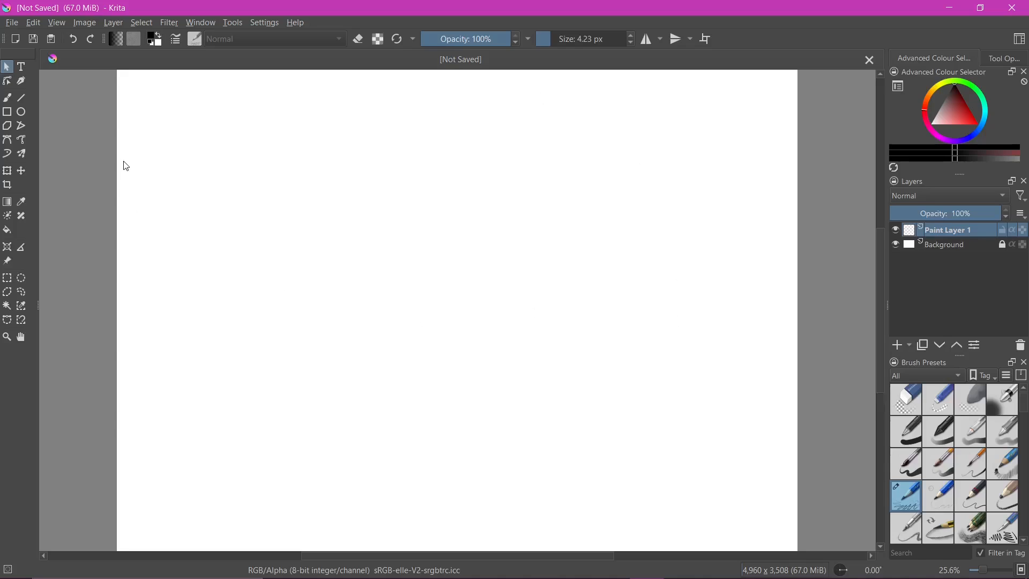
Examine the keyboard shortcuts listed beside the File commands and the commands of the other application menus
left_click(11, 24)
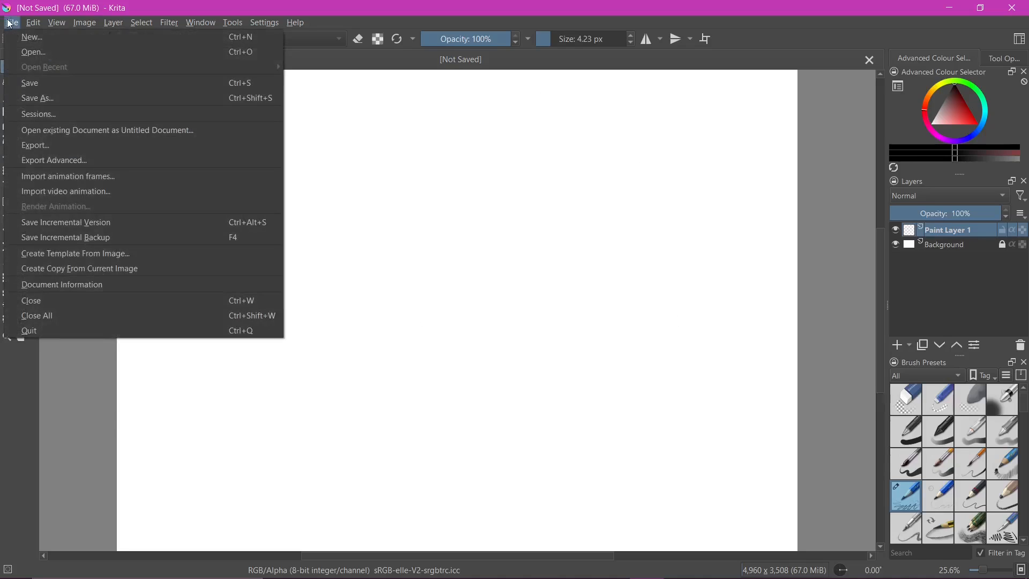
mouse_move(57, 23)
mouse_move(11, 23)
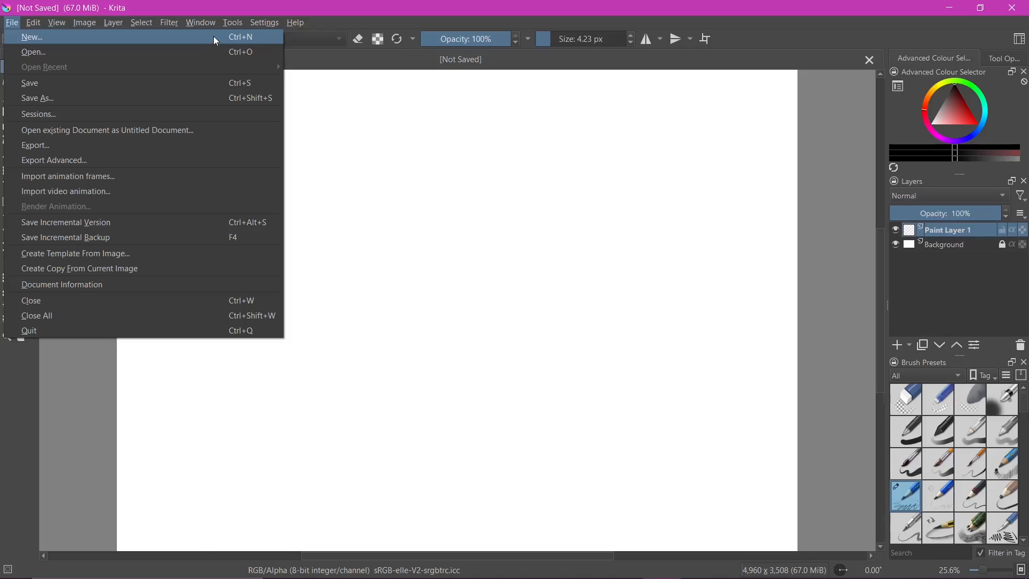
left_click(9, 23)
left_click(19, 26)
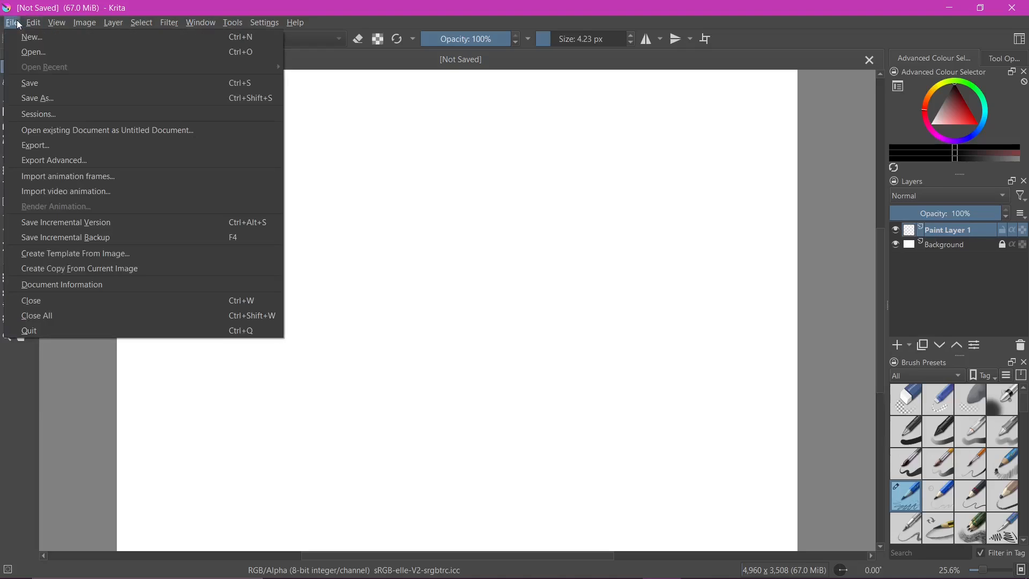
left_click(11, 24)
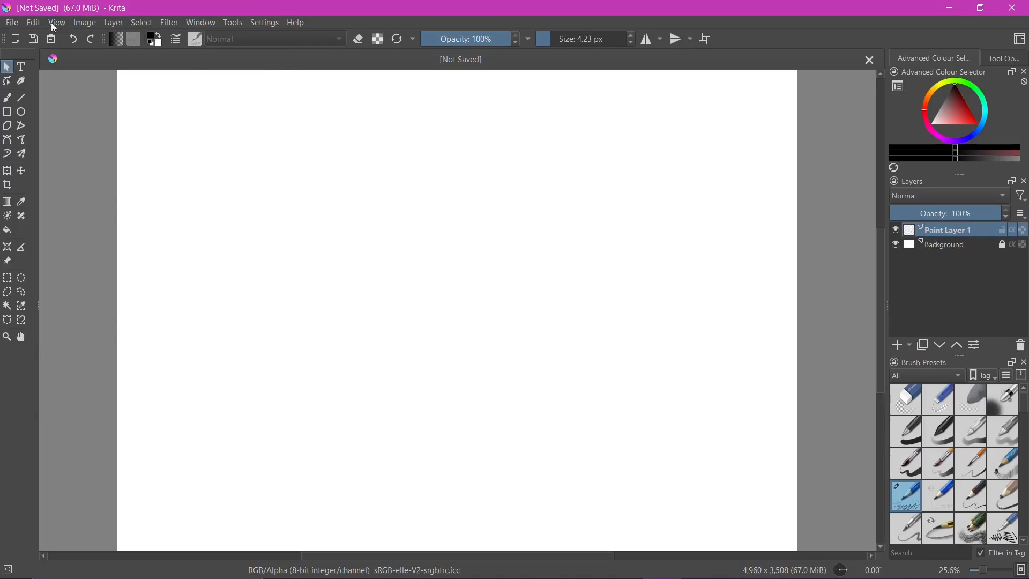
left_click(14, 24)
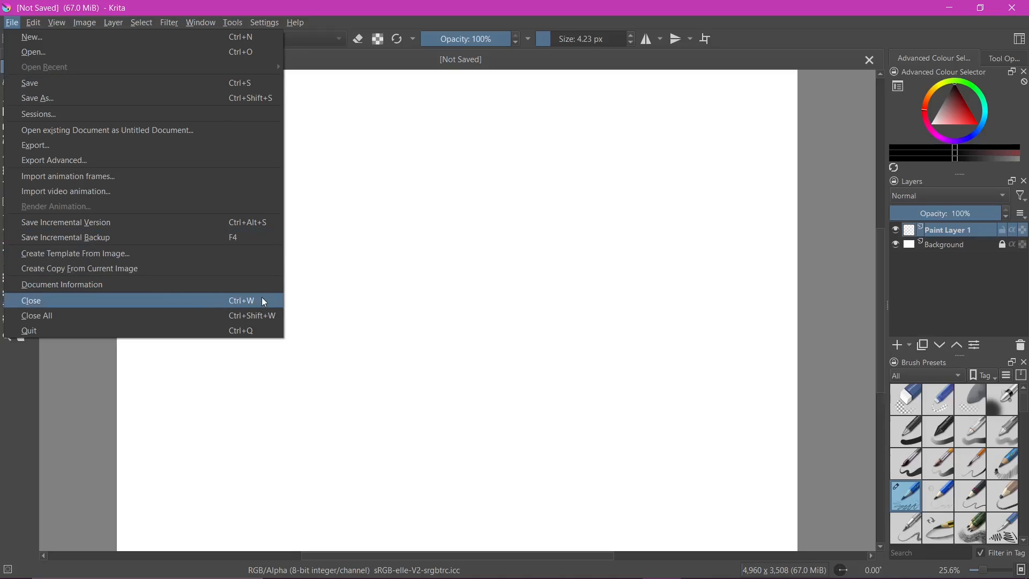
mouse_move(33, 23)
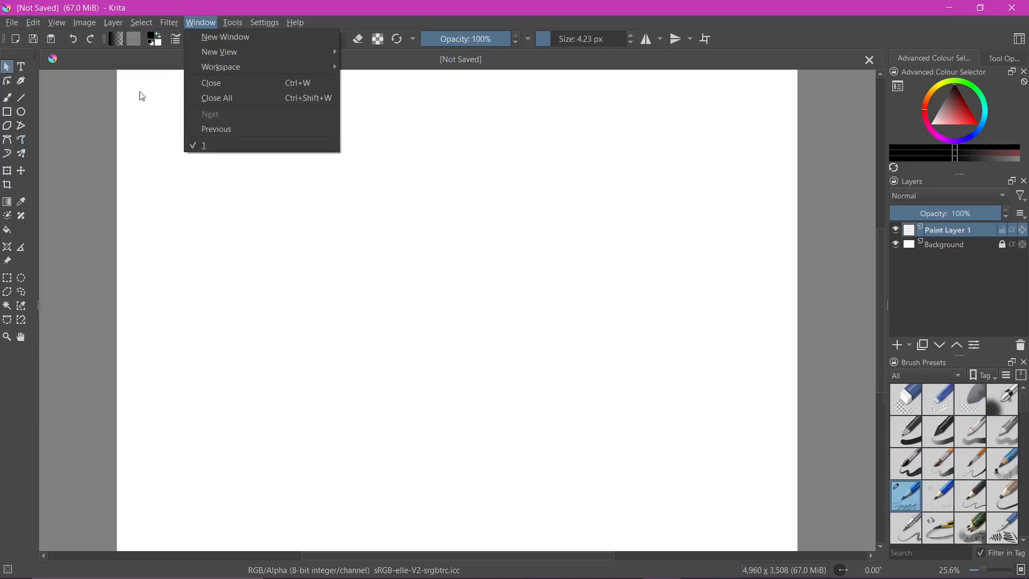
mouse_move(29, 20)
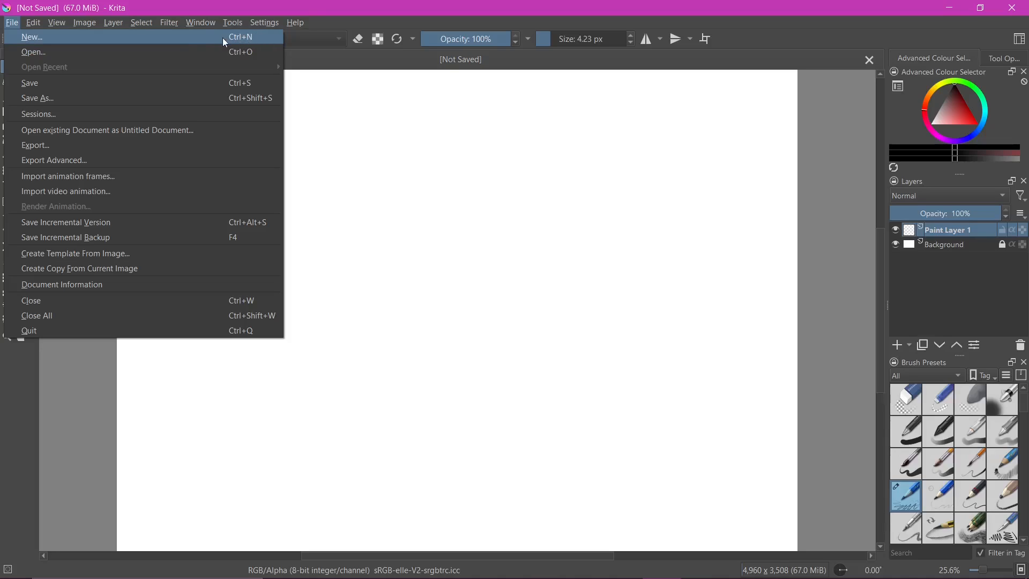
key("Escape")
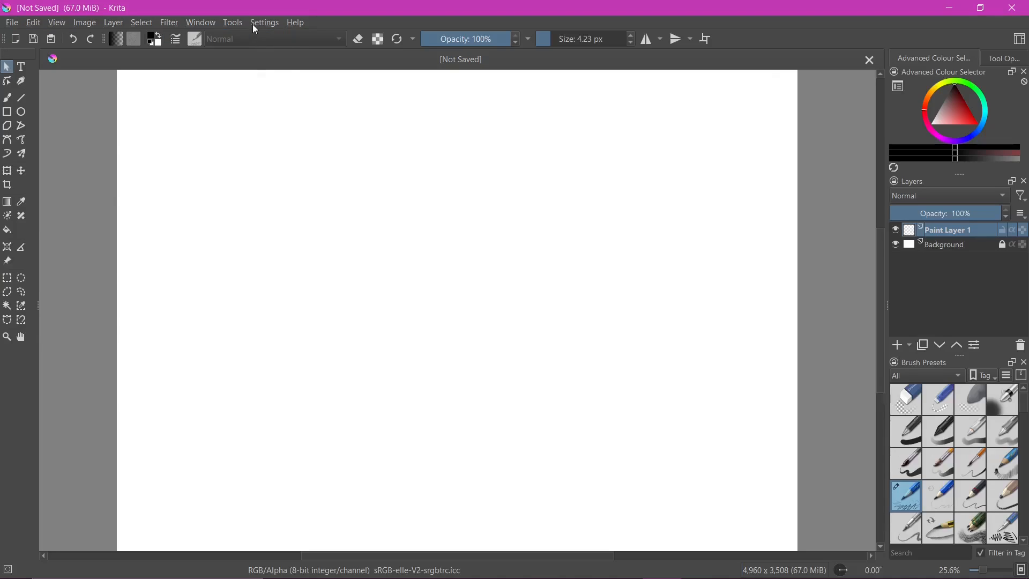
Open Krita's configuration and look through the action categories in the Keyboard Shortcuts settings
left_click(264, 23)
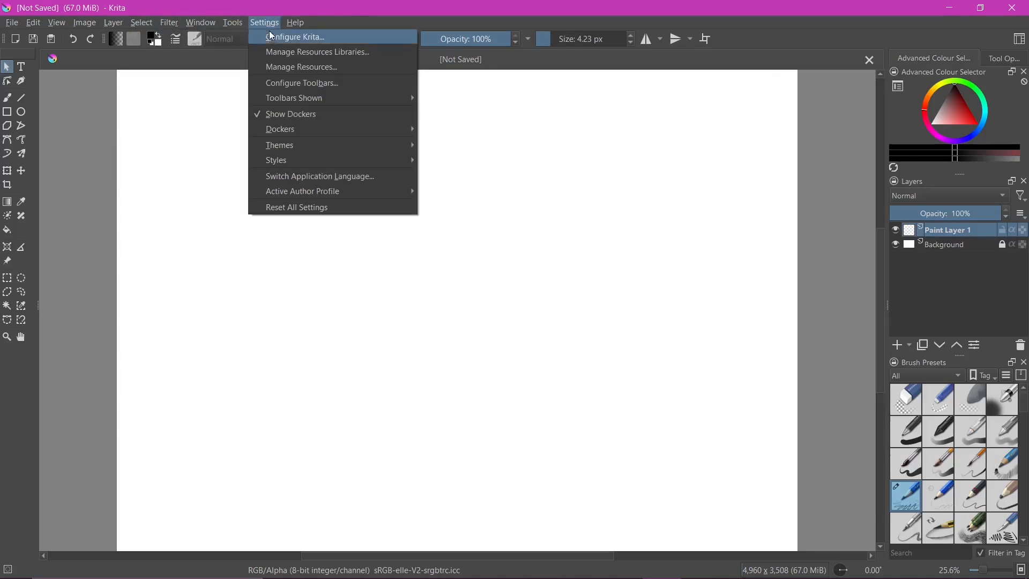
left_click(285, 43)
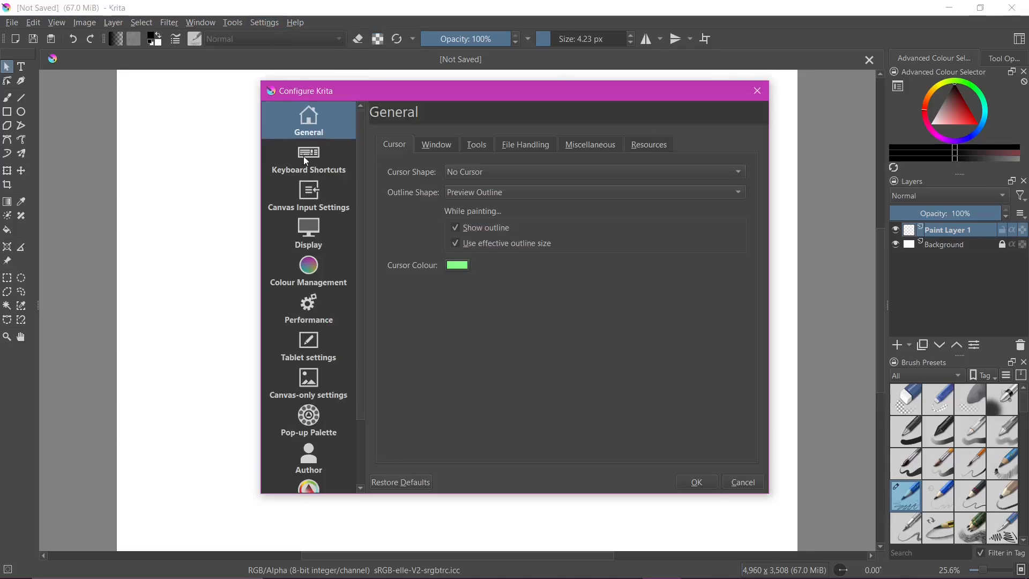
scroll(308, 136, "down", 3)
scroll(311, 144, "up", 3)
scroll(316, 191, "down", 3)
scroll(315, 161, "up", 3)
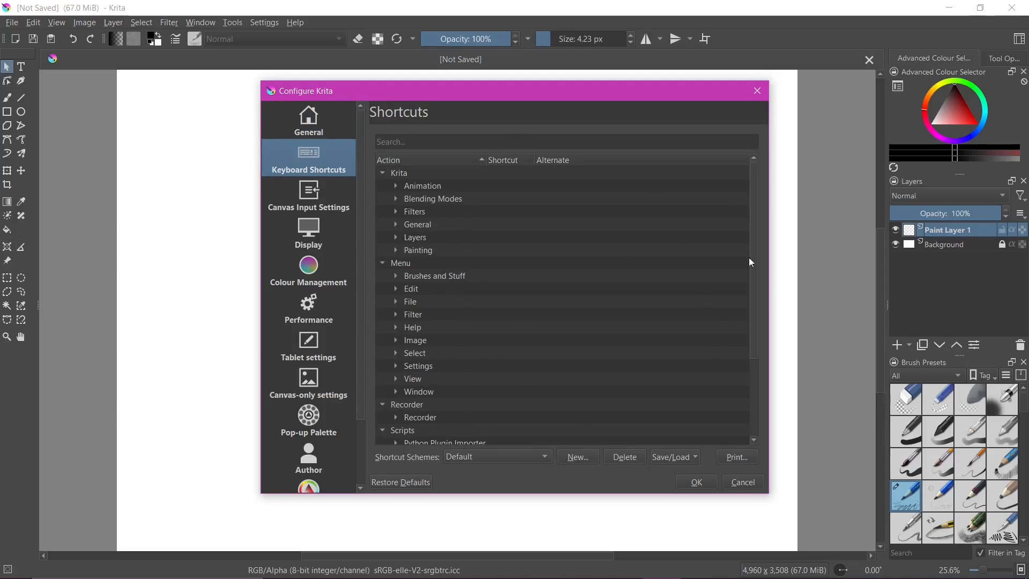
mouse_move(752, 250)
left_mouse_down()
mouse_move(744, 379)
mouse_move(753, 379)
mouse_move(760, 237)
left_mouse_up()
scroll(437, 273, "down", 1)
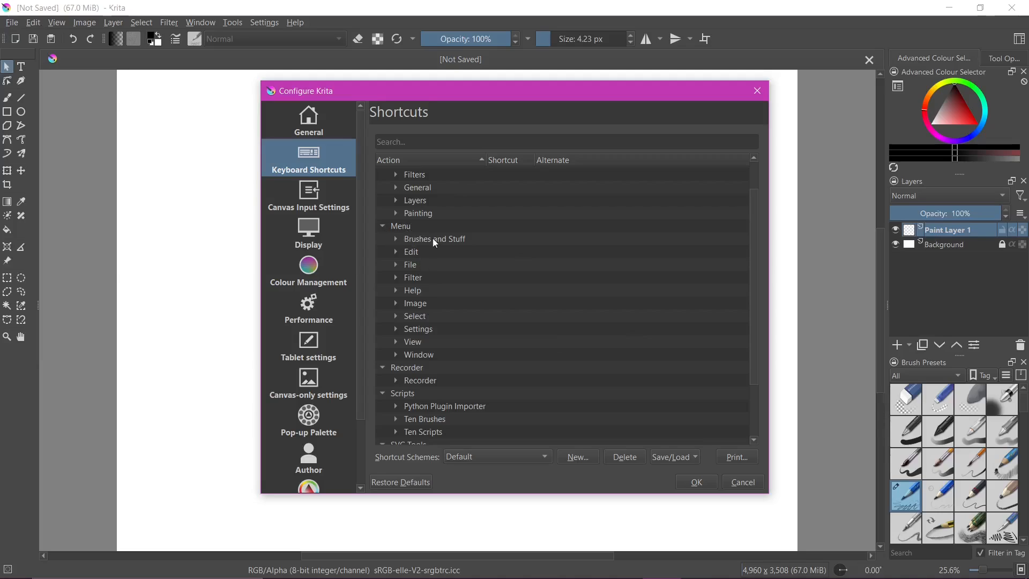
Try to assign Ctrl+G as the custom shortcut for the File category's Close action, declining to reassign it from Quick Group
left_click(397, 265)
left_click(399, 266)
left_click(396, 253)
left_click(395, 252)
left_click(397, 265)
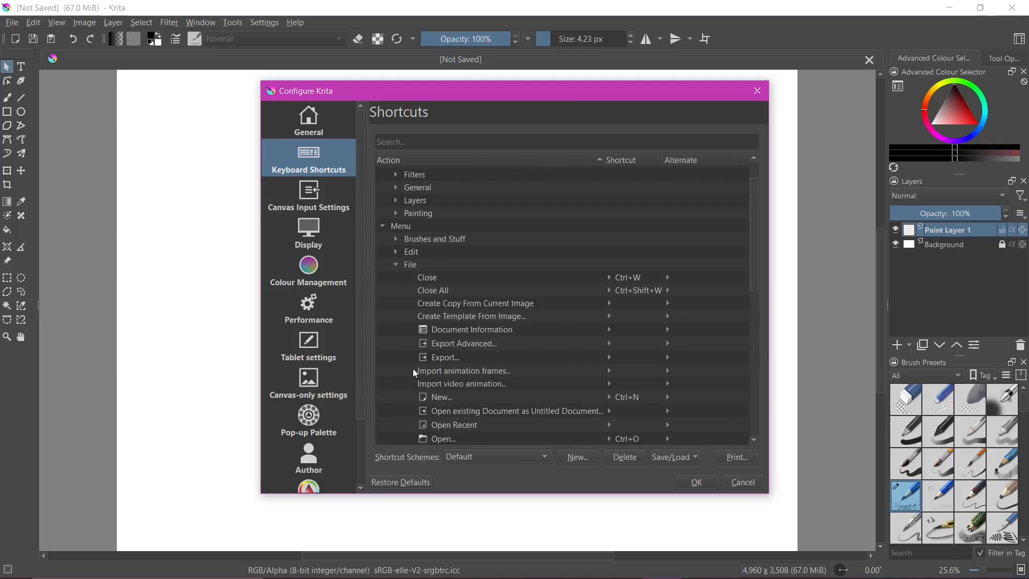
left_click(454, 279)
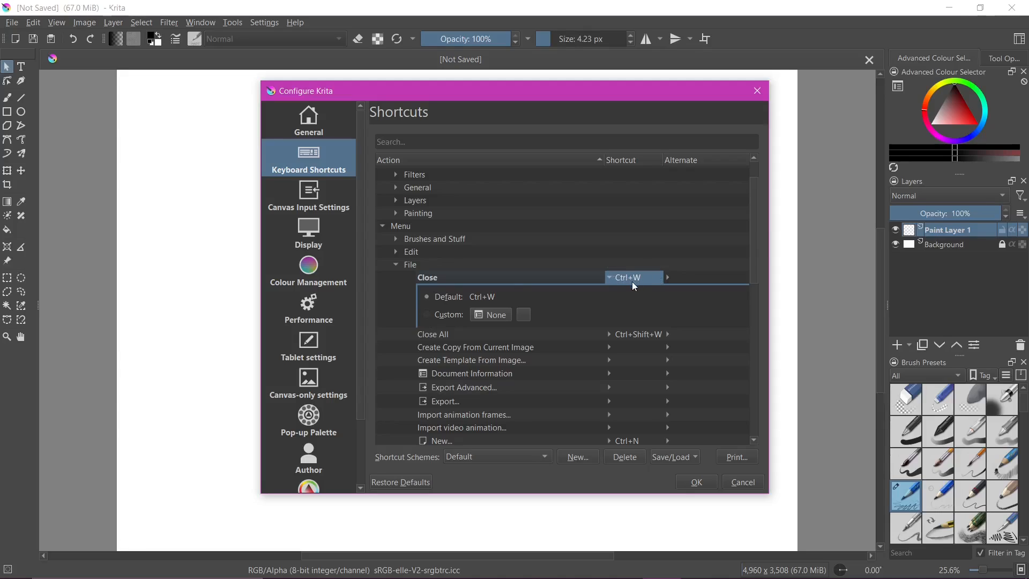
left_click(428, 315)
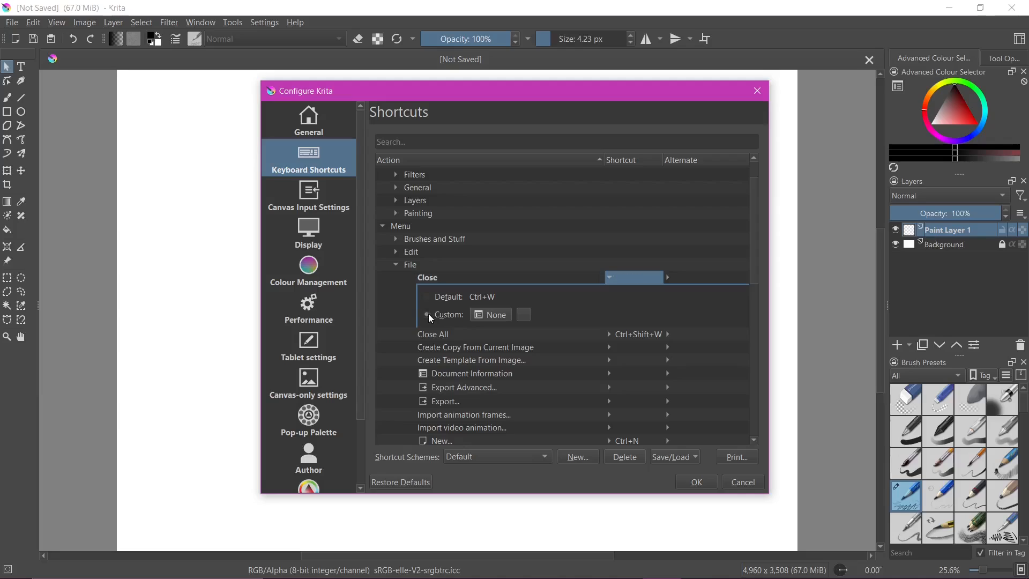
left_click(497, 318)
key("ctrl+g")
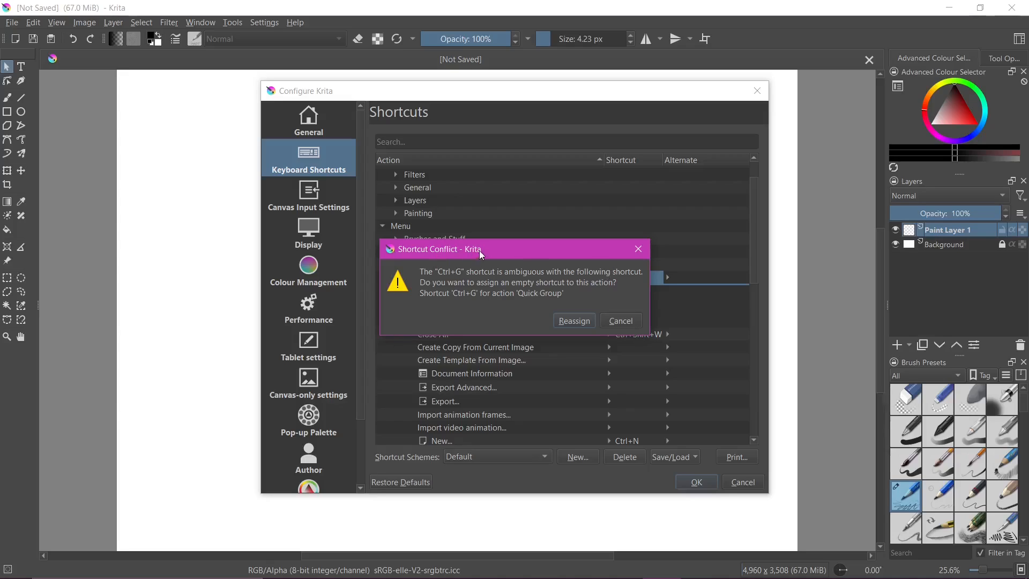
left_click_drag(531, 248, 532, 253)
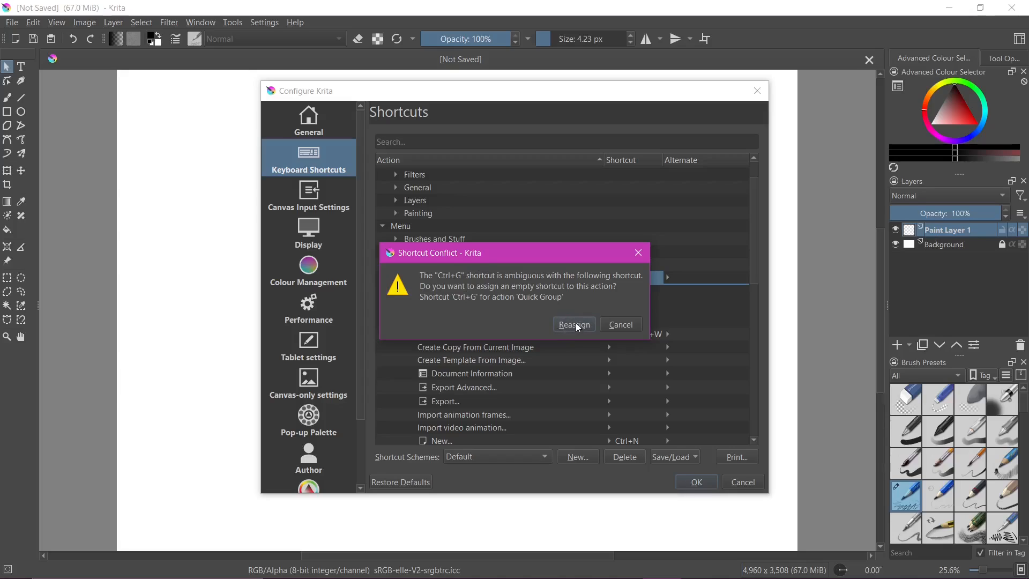
left_click(620, 326)
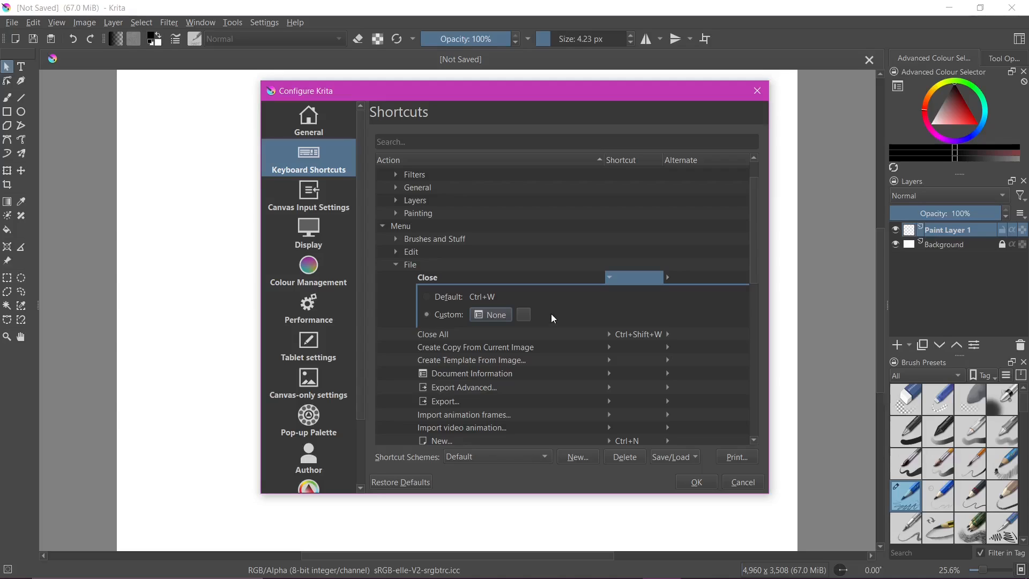
Restore the Close action's default Ctrl+W shortcut, recheck its entry among the File actions and accept the configuration
left_click(424, 298)
left_click(403, 267)
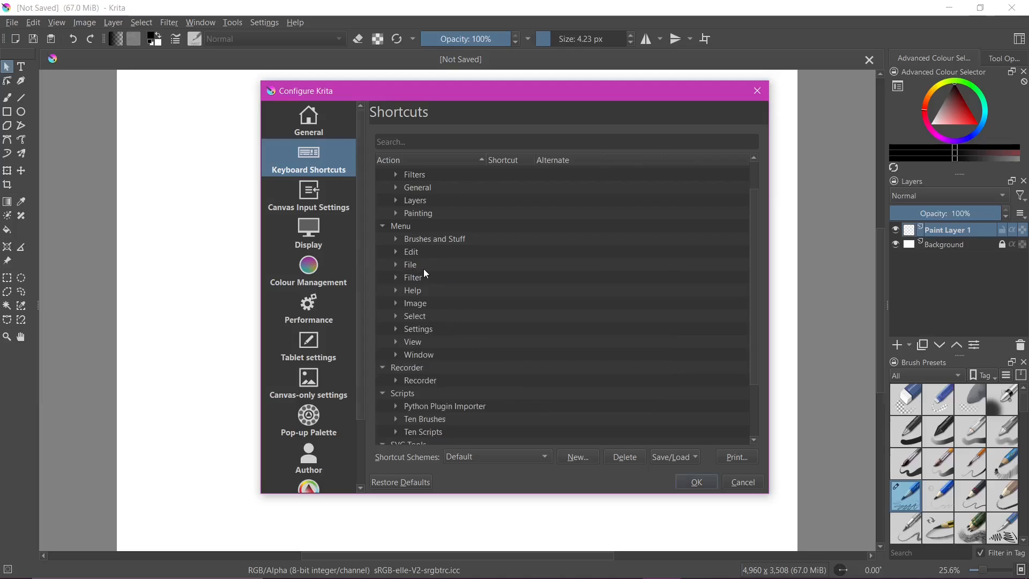
left_click(395, 267)
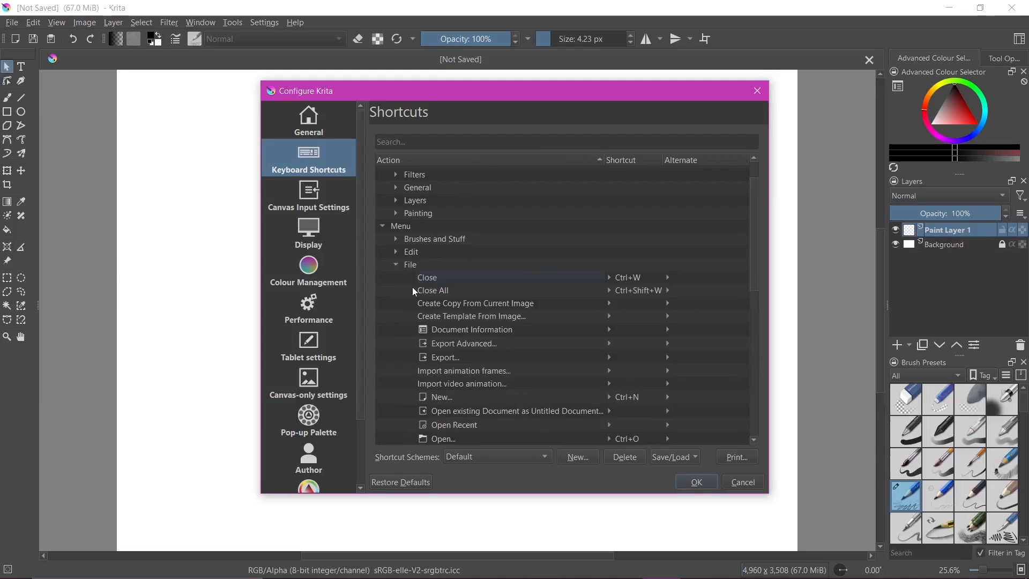
left_click(436, 280)
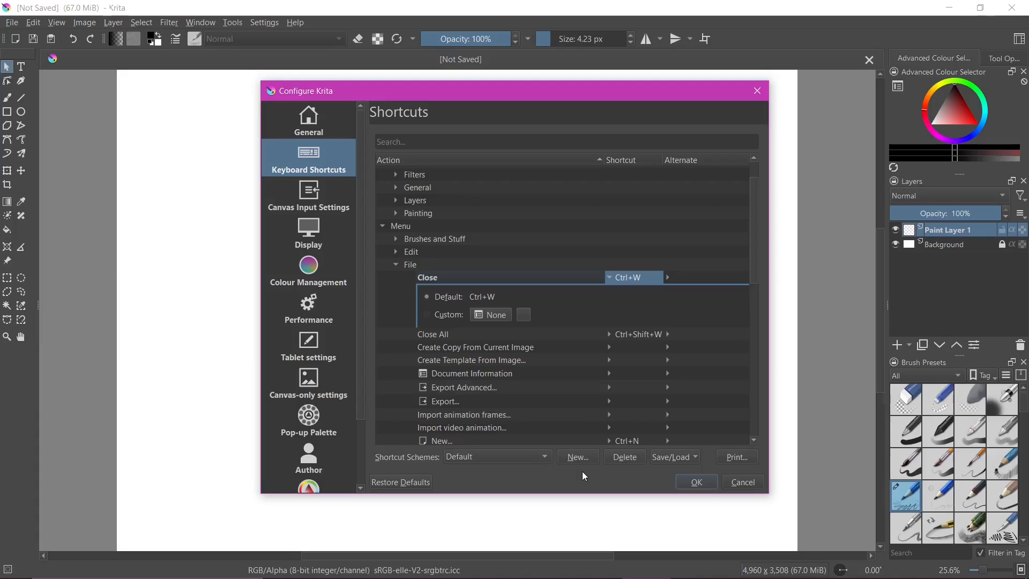
left_click(696, 483)
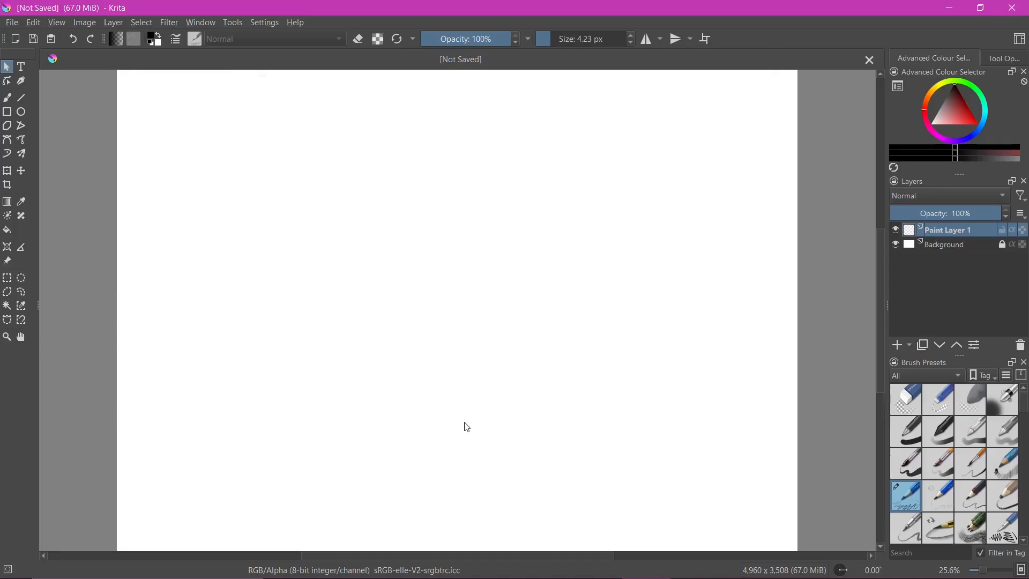